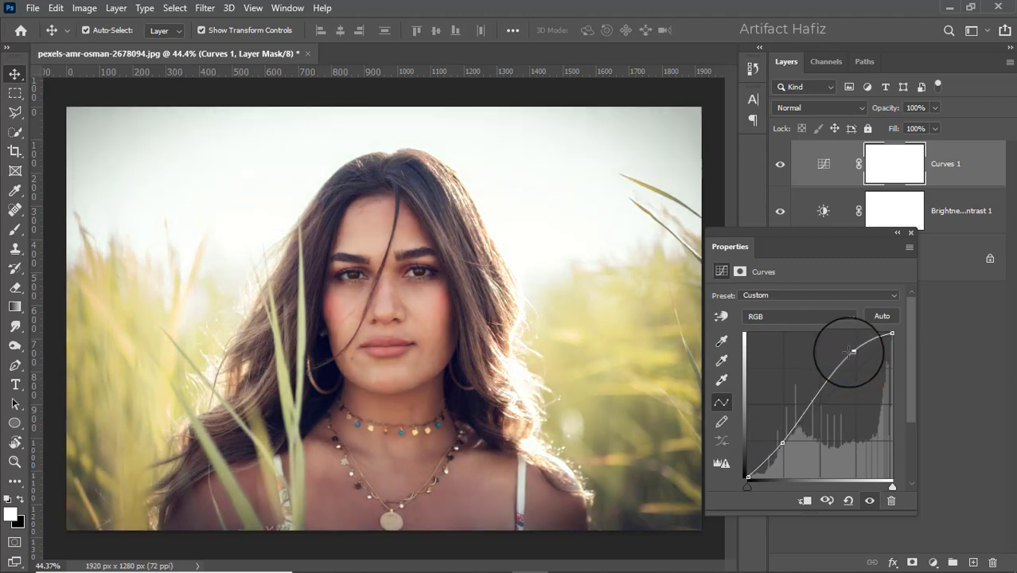
Step: Close the curve settings and compare the portrait with the Curves 1 adjustment hidden and shown
click(911, 232)
click(780, 164)
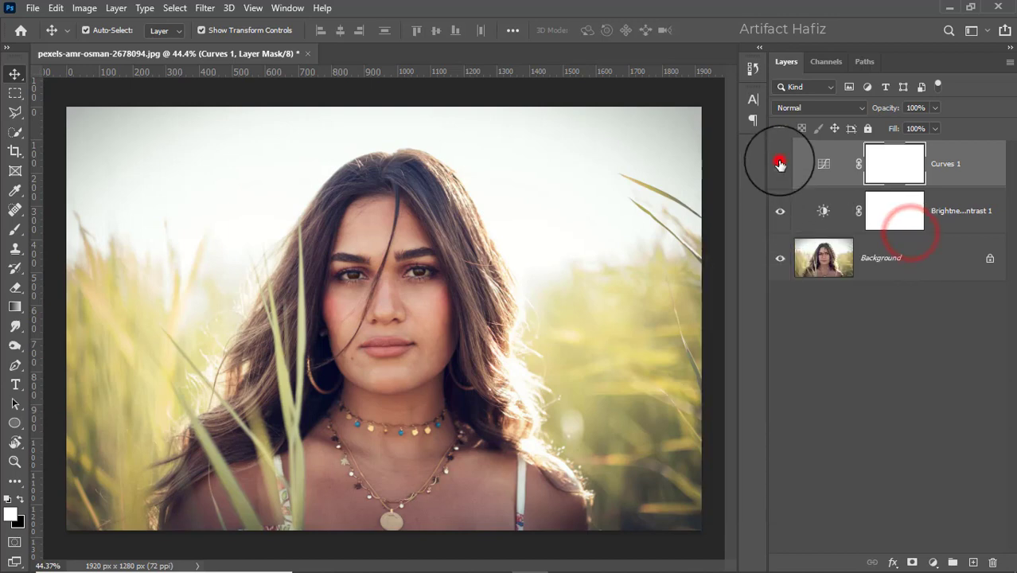
click(779, 163)
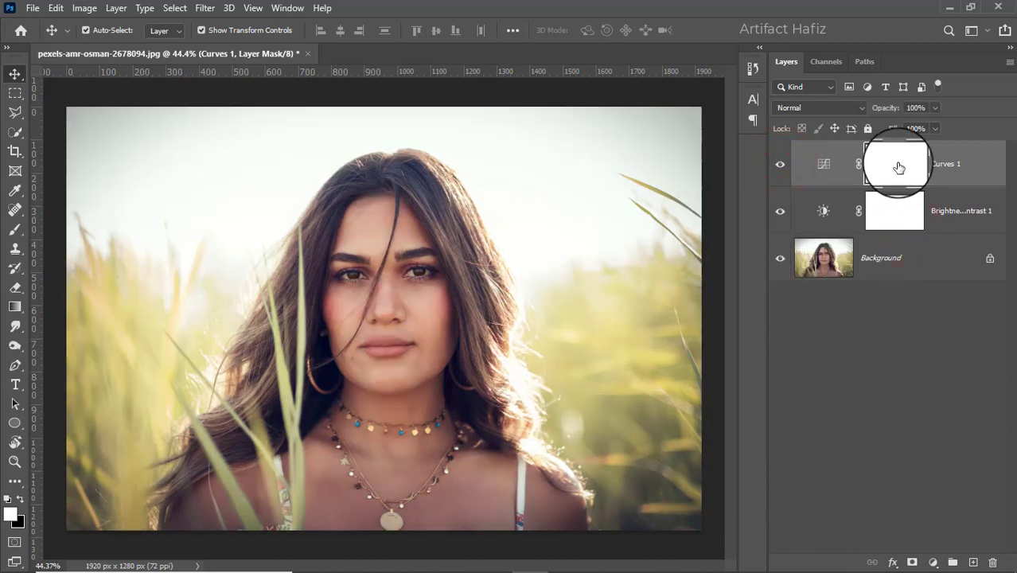
Step: Invert the Curves 1 layer mask to black so the adjustment is hidden everywhere
click(897, 166)
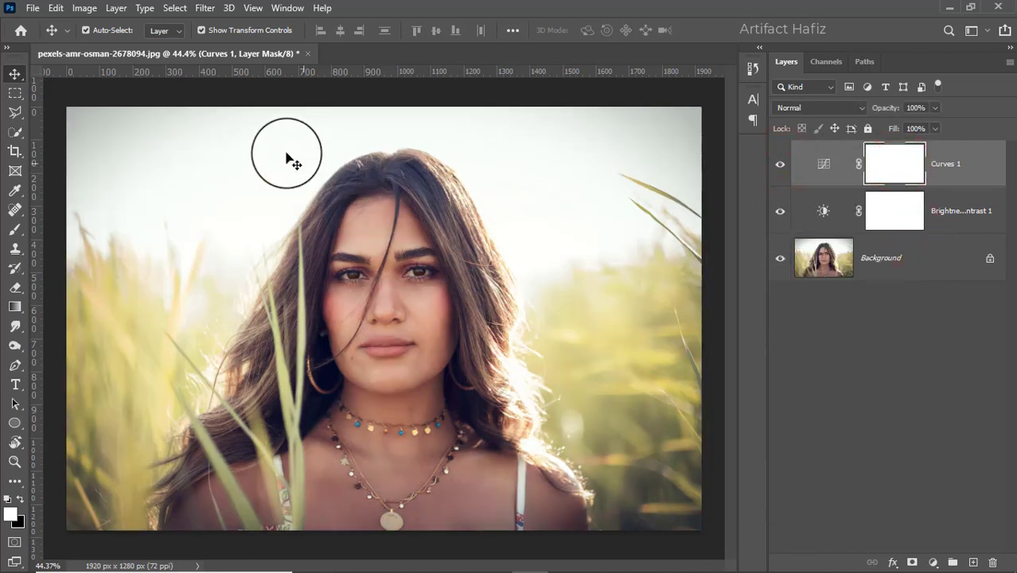
click(84, 9)
mouse_move(135, 46)
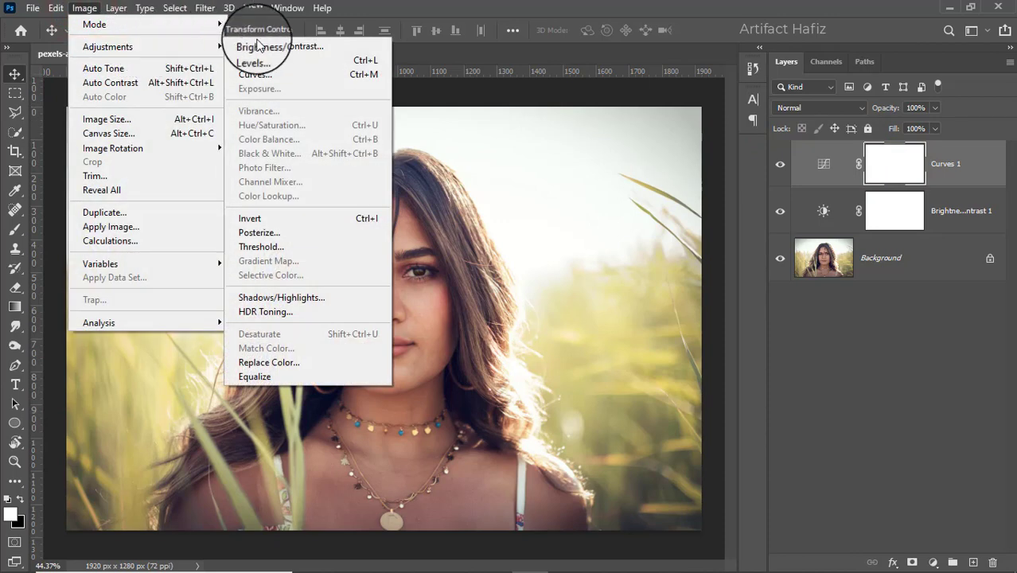
click(294, 217)
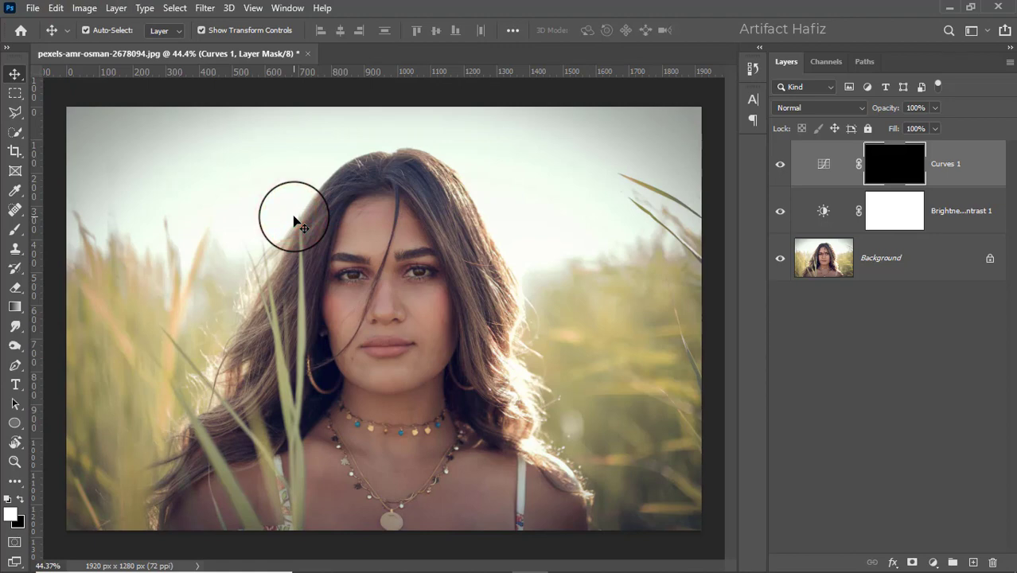
Step: Set up the Brush tool with the Soft Round preset, 100% opacity and white as the foreground color
click(15, 228)
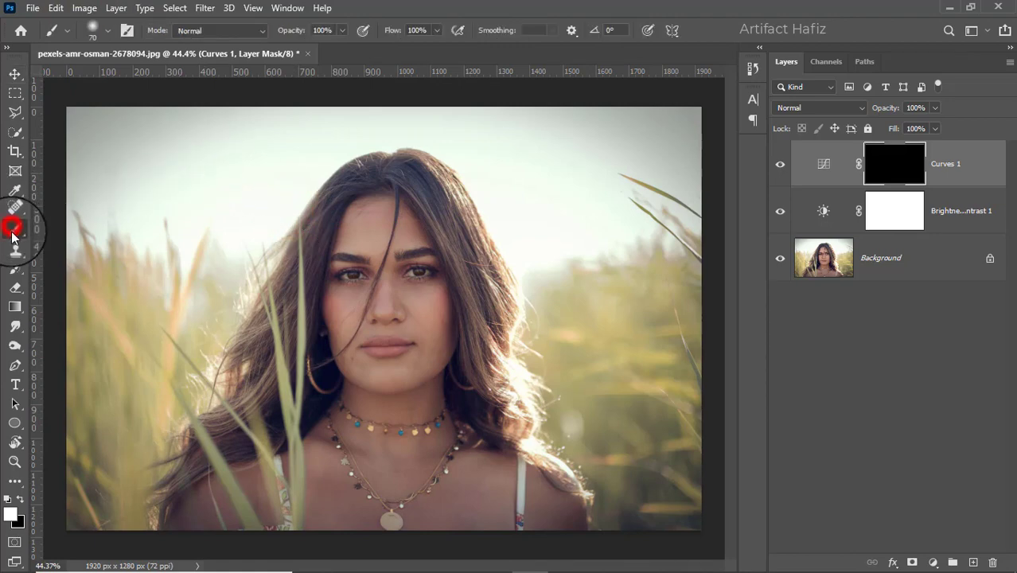
click(104, 31)
click(71, 227)
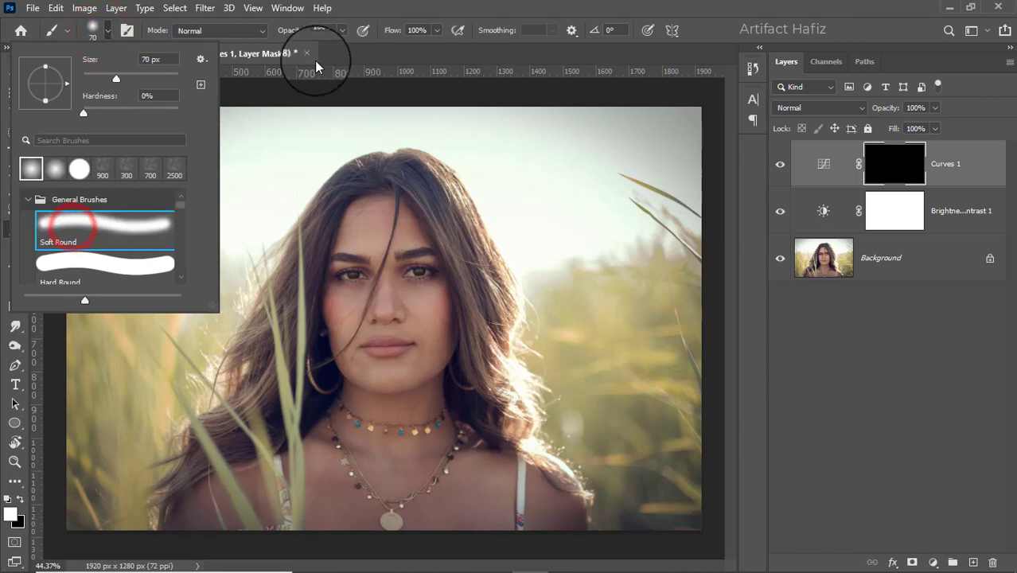
click(342, 31)
click(342, 46)
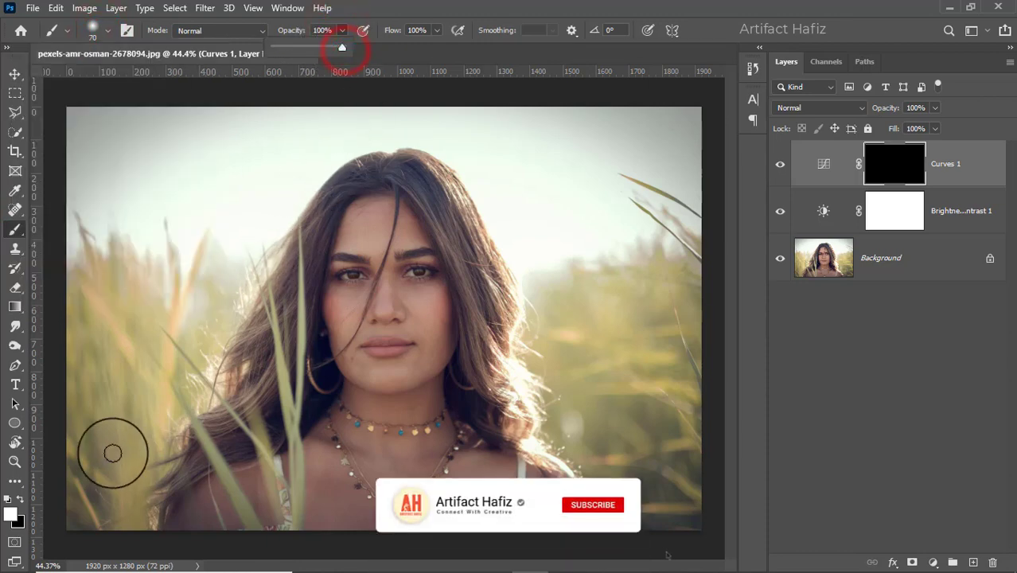
click(20, 498)
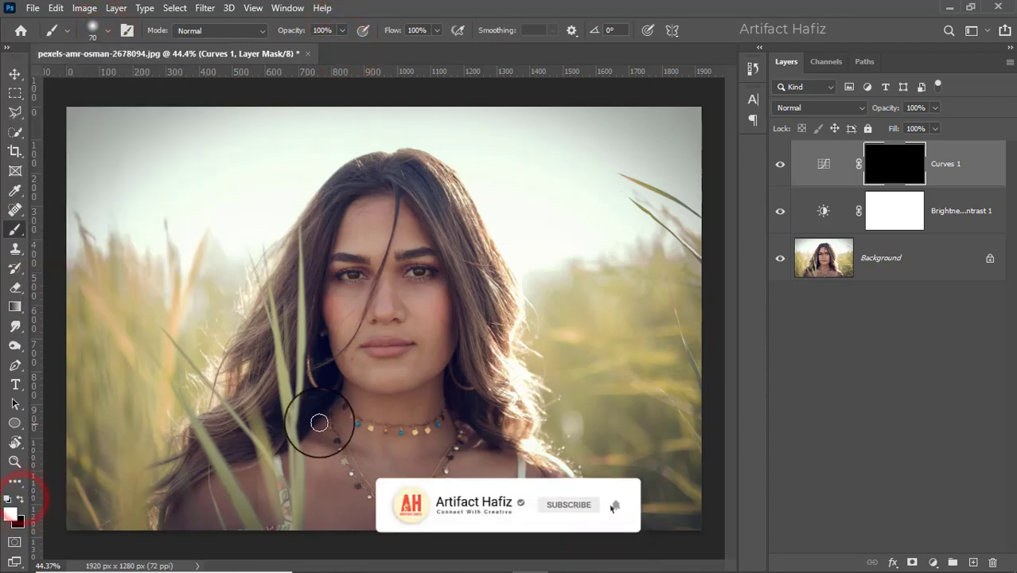
Step: Enlarge the brush to 400 px and paint white over the woman's face, neck, chest and shoulders on the Curves 1 mask
key(bracketright)
key(bracketright)
key(bracketright)
key(bracketright)
key(bracketright)
key(bracketright)
key(bracketright)
key(bracketright)
key(bracketright)
key(bracketright)
mouse_move(370, 223)
mouse_down()
mouse_move(343, 300)
mouse_move(365, 334)
mouse_up()
mouse_move(391, 231)
mouse_down()
mouse_move(418, 279)
mouse_move(396, 371)
mouse_up()
mouse_move(360, 373)
mouse_down()
mouse_move(377, 404)
mouse_move(350, 456)
mouse_up()
mouse_move(382, 411)
mouse_down()
mouse_move(388, 500)
mouse_move(409, 472)
mouse_move(411, 410)
mouse_move(406, 521)
mouse_up()
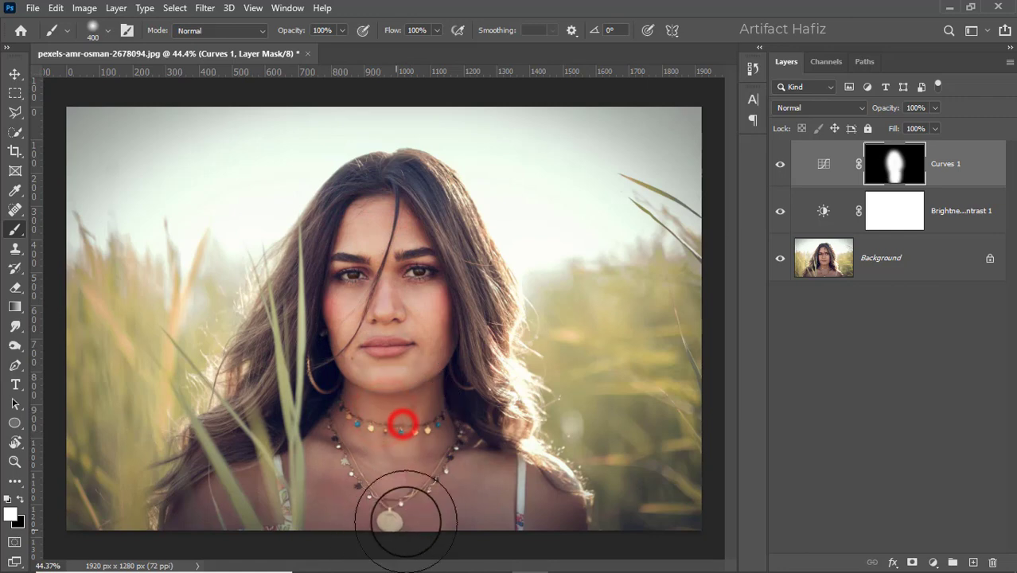
drag(439, 445, 551, 537)
mouse_move(303, 490)
mouse_down()
mouse_move(229, 543)
mouse_move(213, 533)
mouse_up()
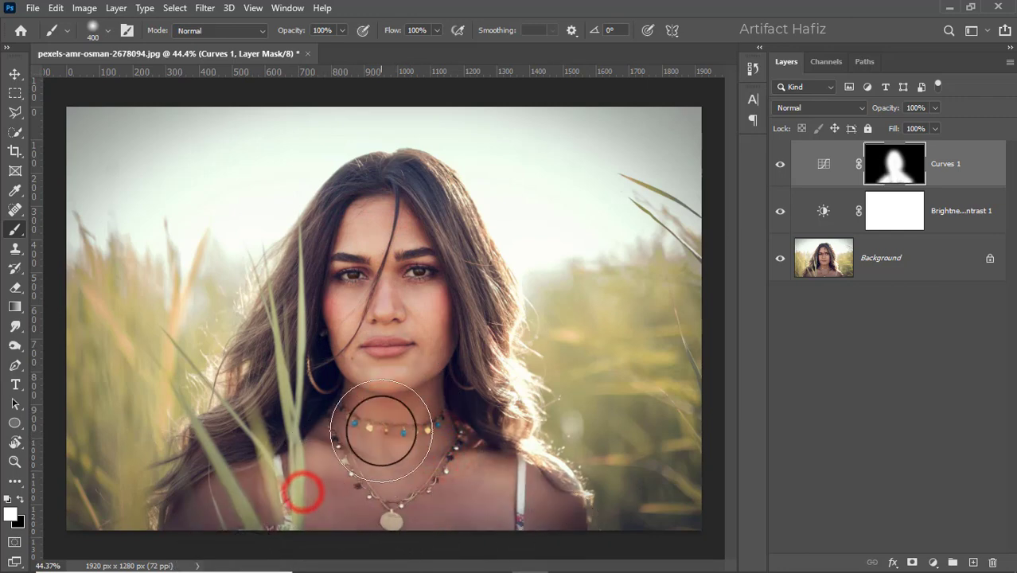
drag(347, 277, 327, 347)
drag(419, 316, 417, 361)
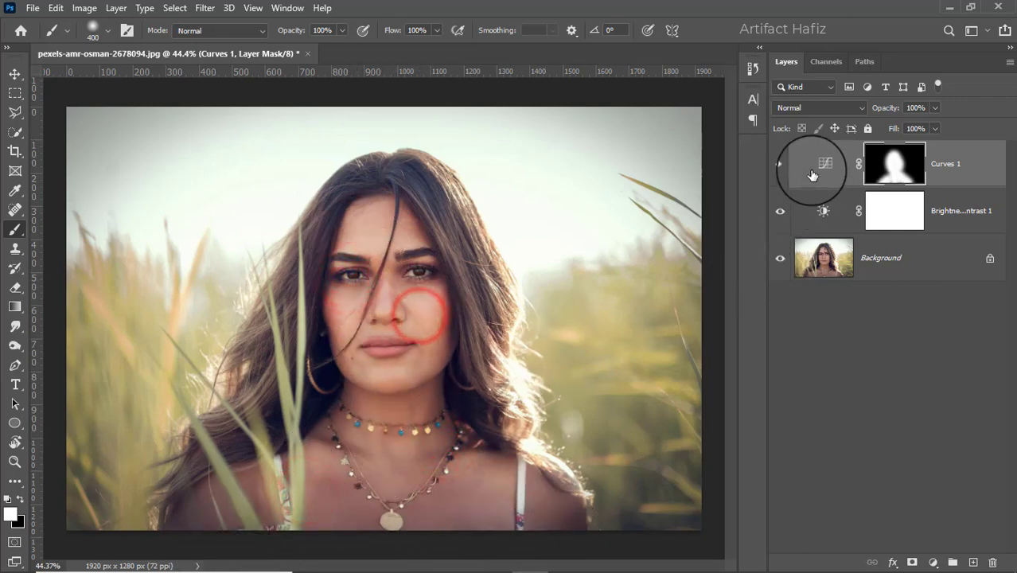
Step: Toggle the masked Curves 1 layer off and on to compare its effect on the subject
click(779, 163)
click(780, 165)
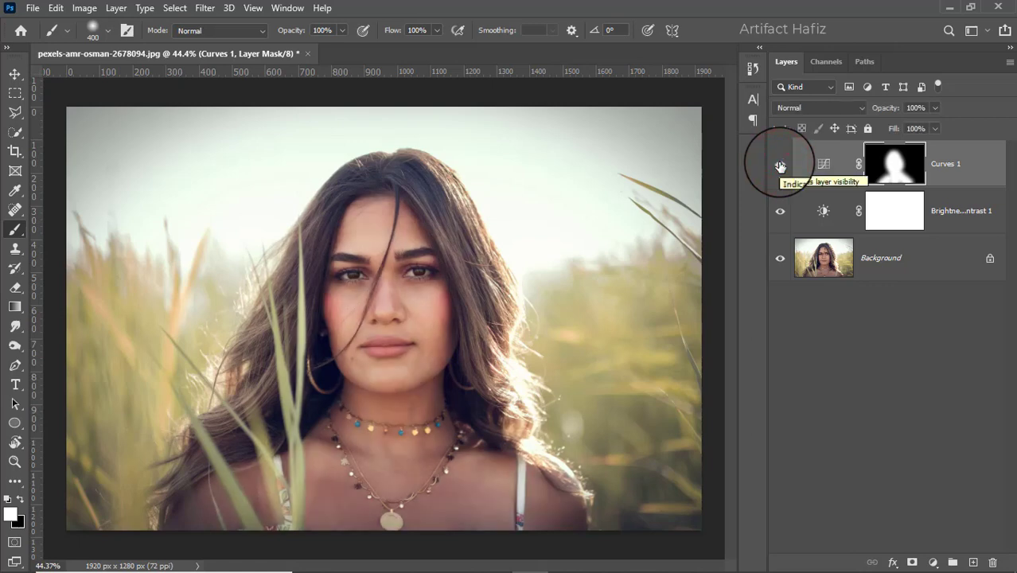
click(779, 165)
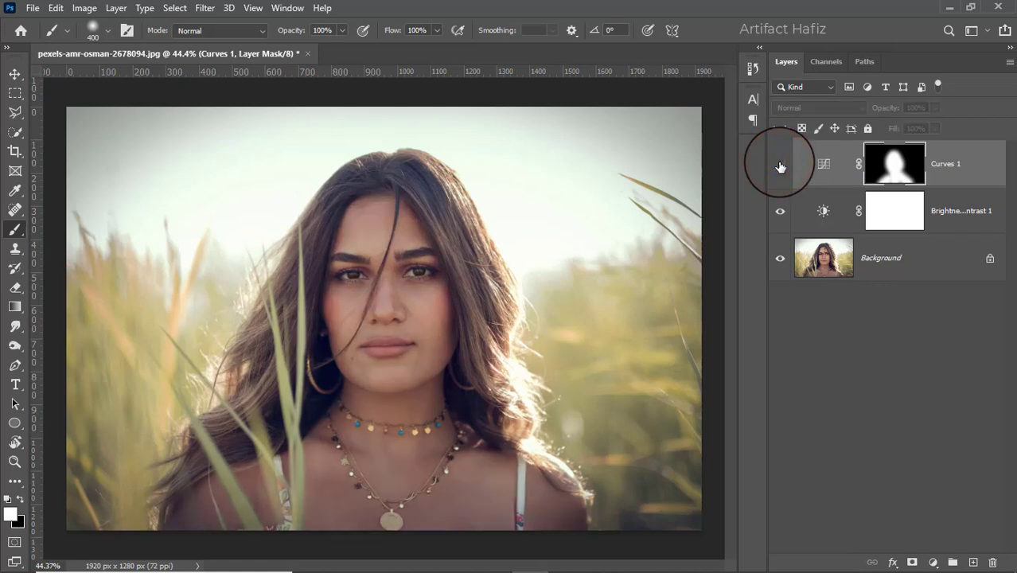
click(779, 165)
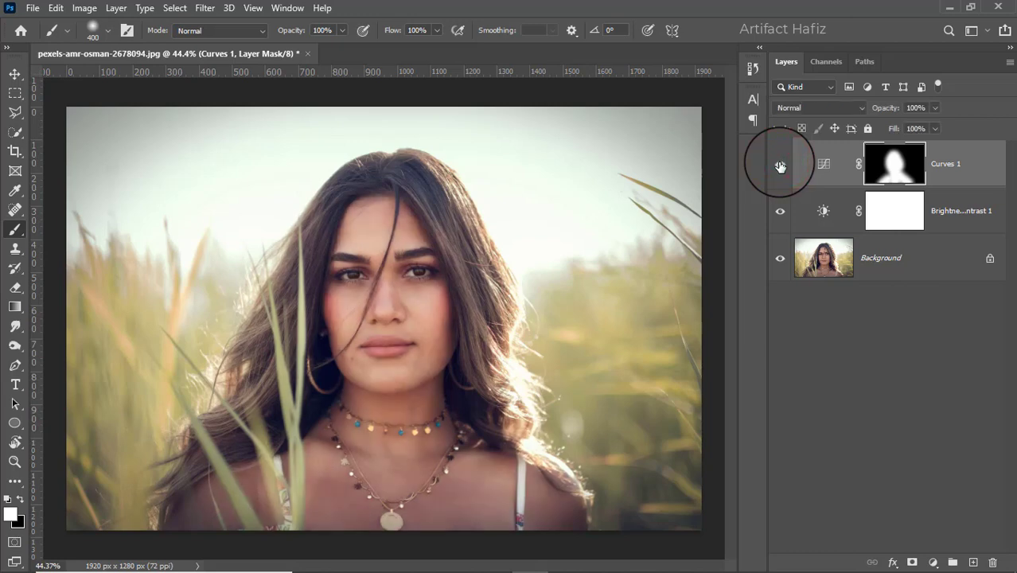
Step: Add a Color Lookup adjustment layer using the 3D LUT Fuji ETERNA 250D Kodak 2395 (by Adobe).cube
click(933, 561)
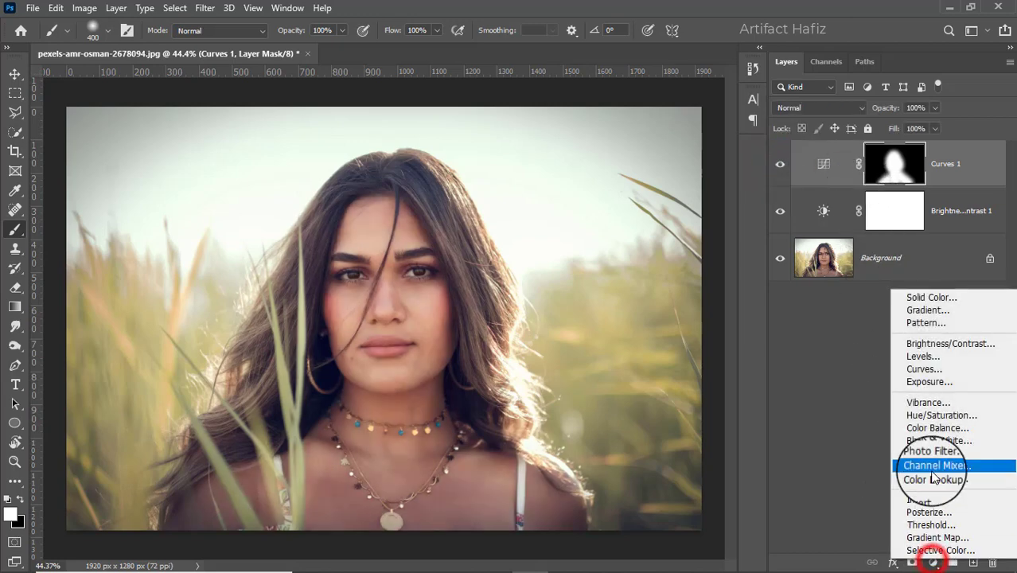
click(934, 478)
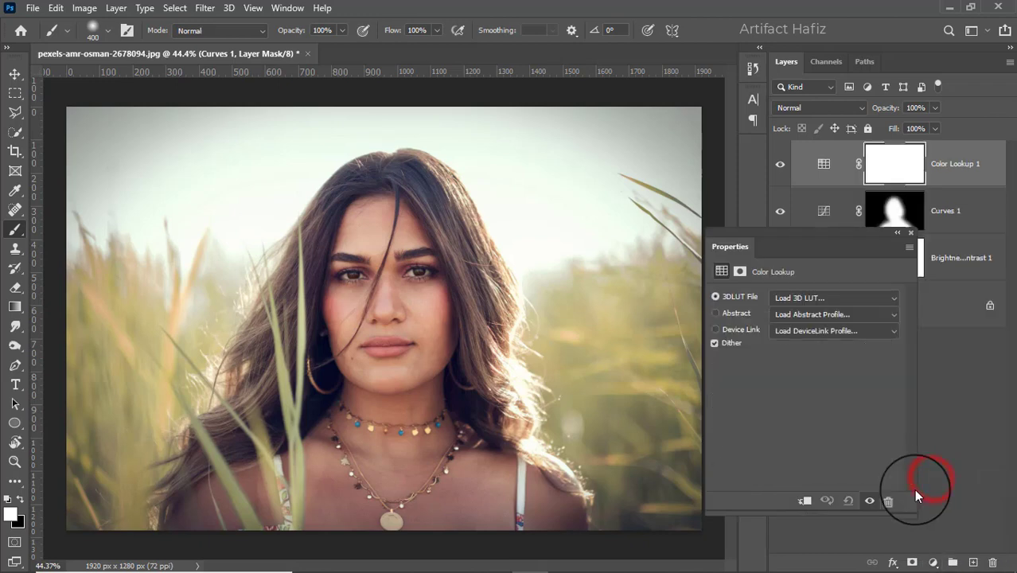
click(795, 296)
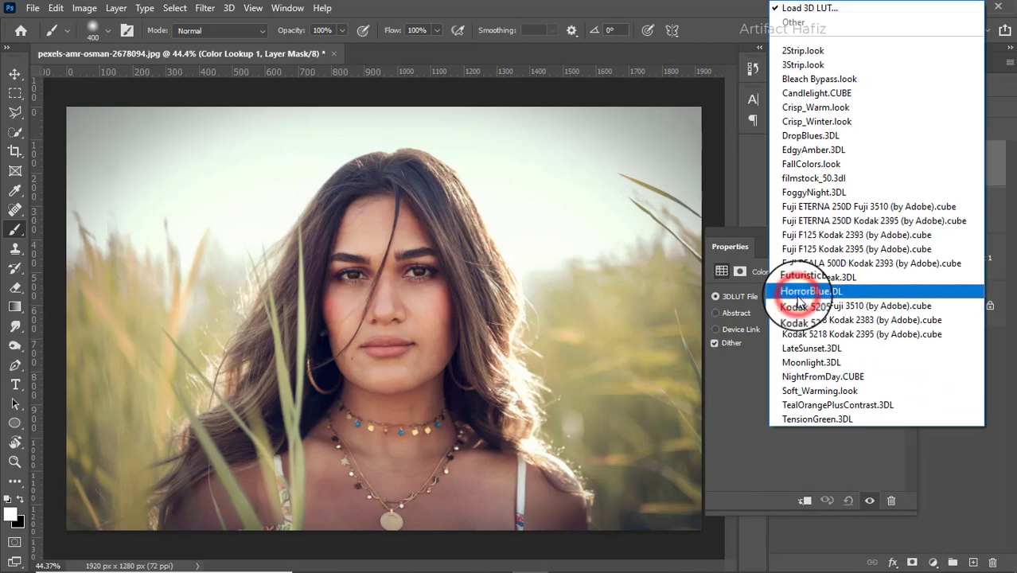
click(821, 221)
click(910, 232)
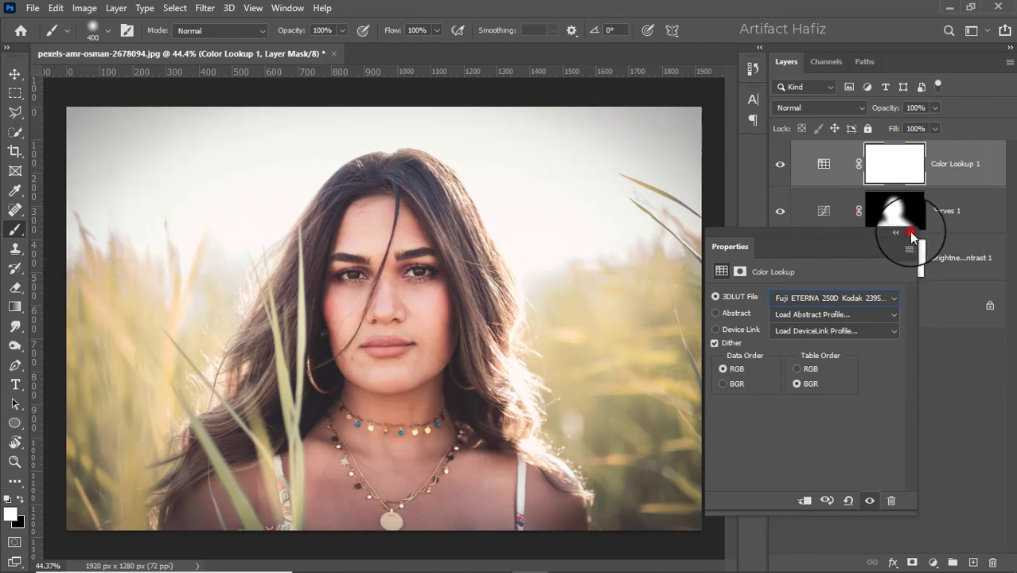
Step: Reduce the Color Lookup 1 layer's opacity to 15%
click(935, 109)
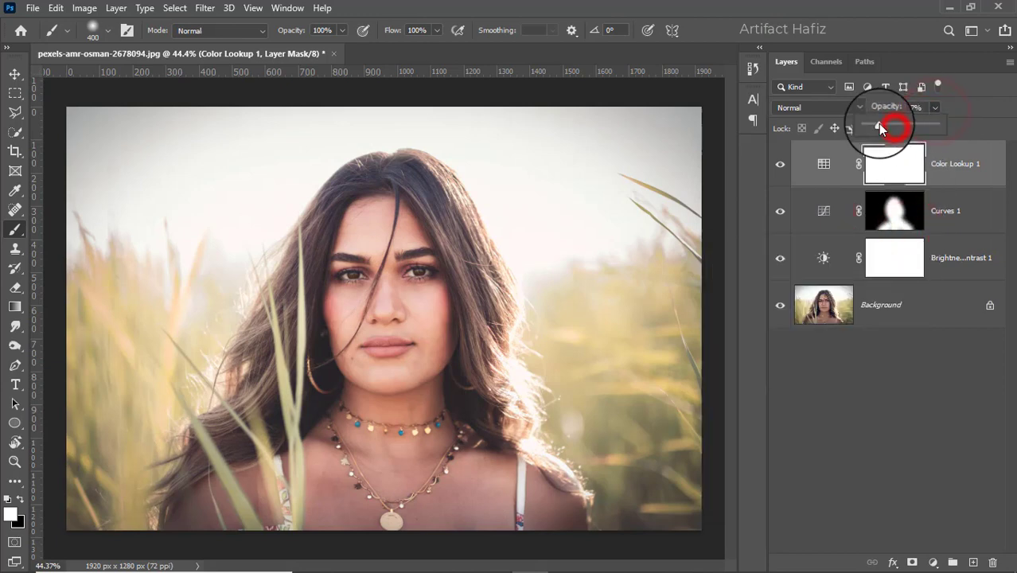
drag(878, 126, 875, 125)
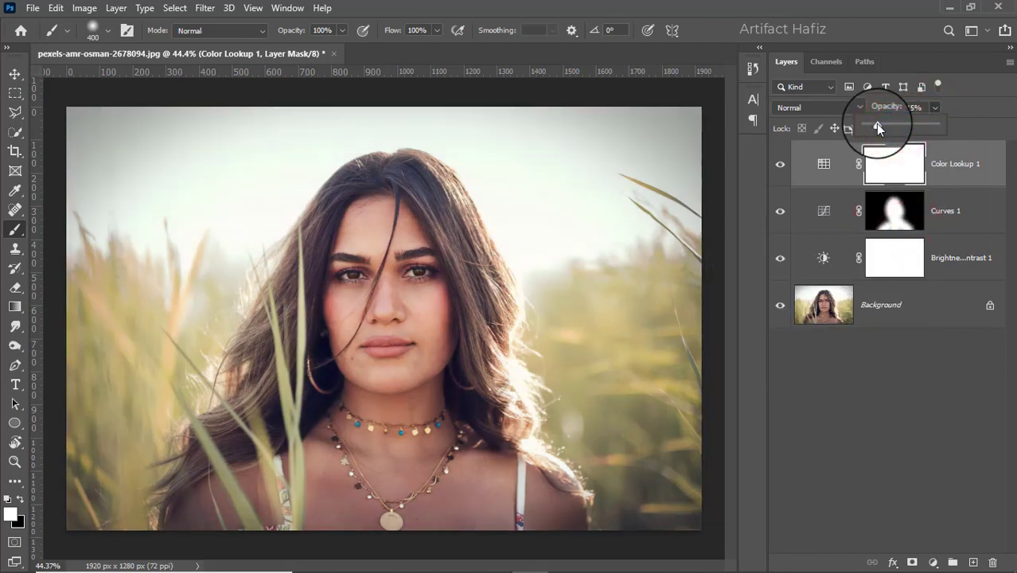
click(950, 156)
Step: Add a Levels adjustment layer above Color Lookup 1 and slightly raise its black input level
click(933, 563)
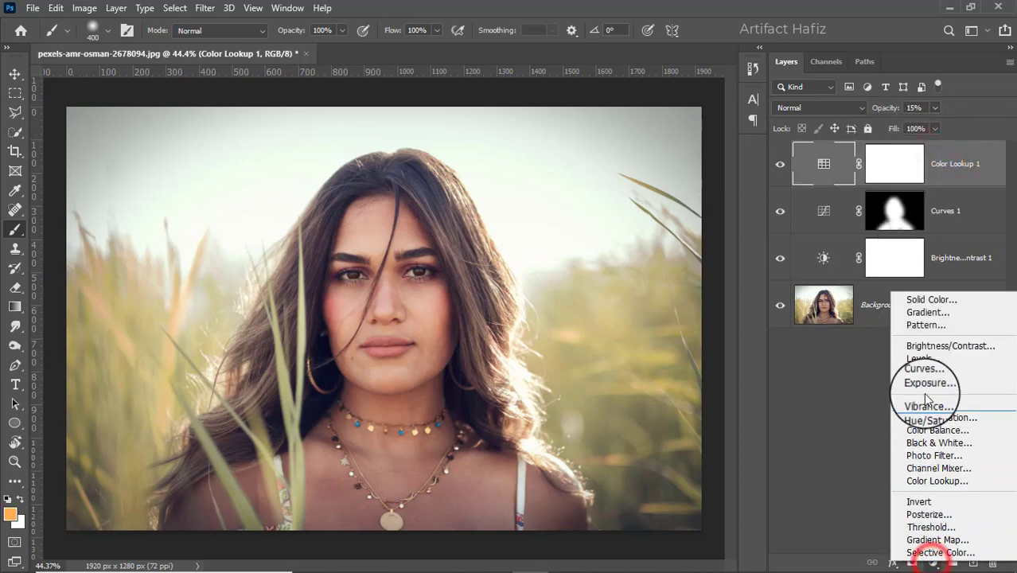
click(917, 358)
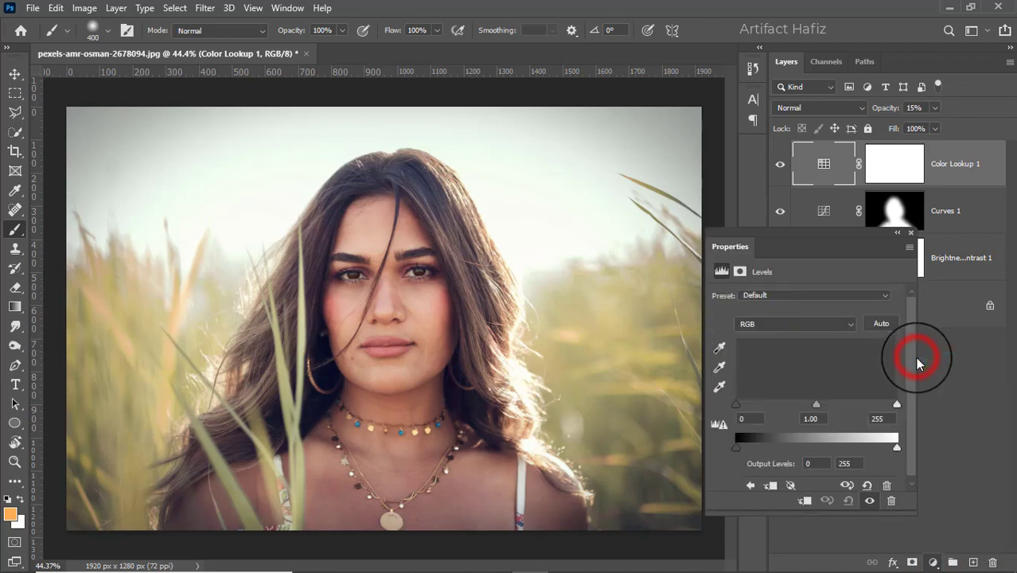
drag(735, 404, 740, 408)
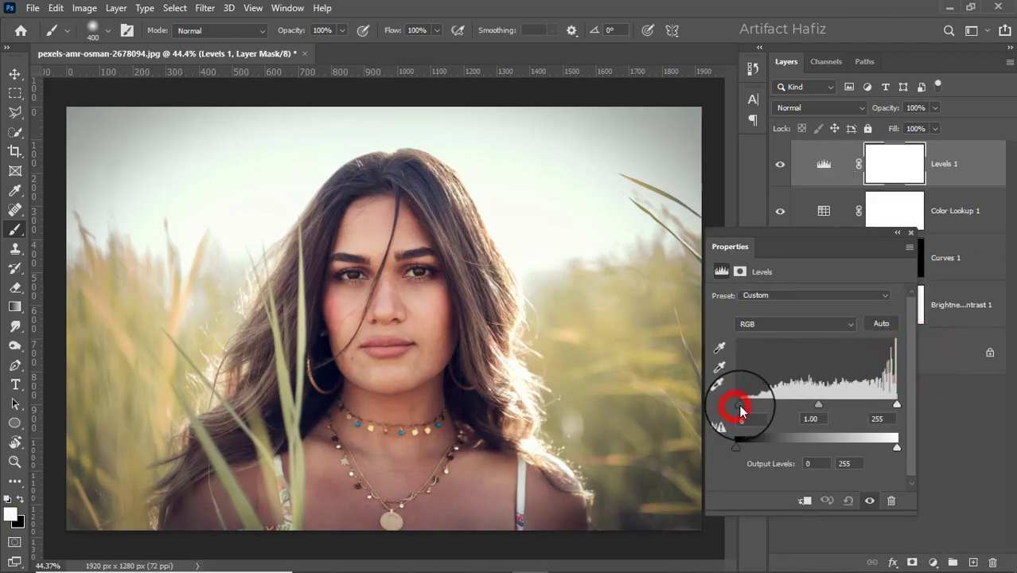
click(917, 228)
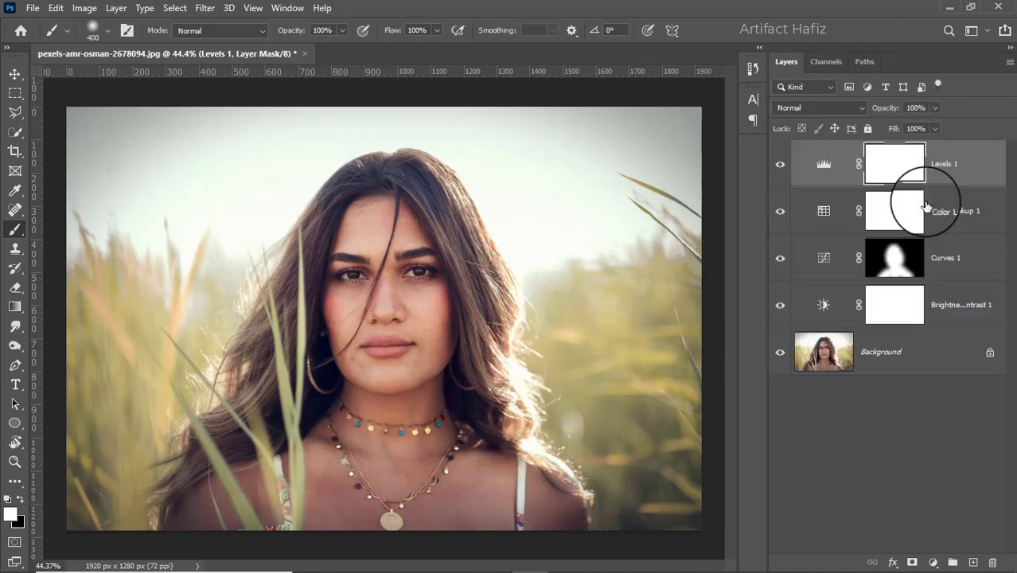
Step: Stamp all visible layers into a new top layer and convert it for smart filters
key(ctrl+alt+shift+e)
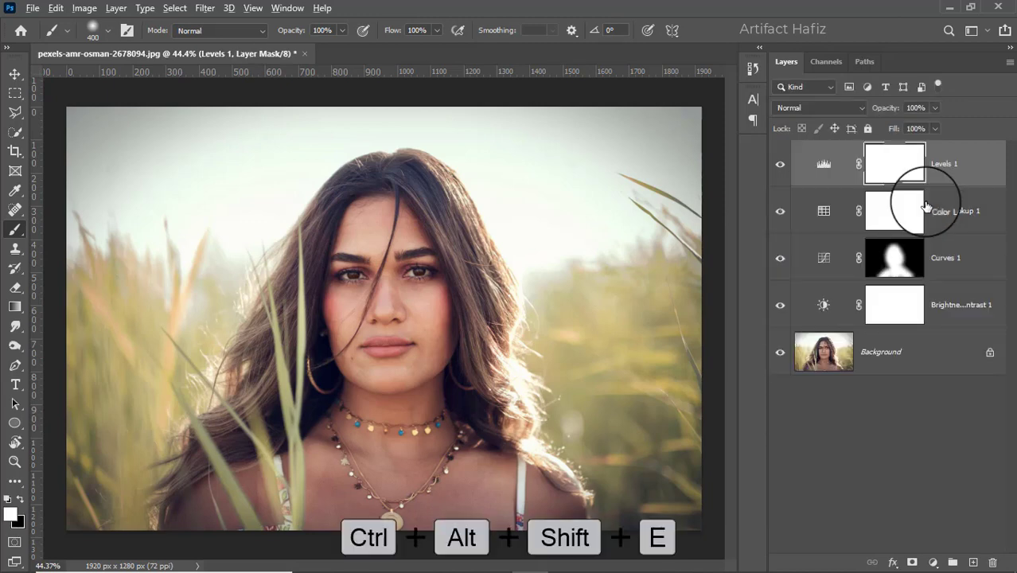
click(204, 8)
click(215, 46)
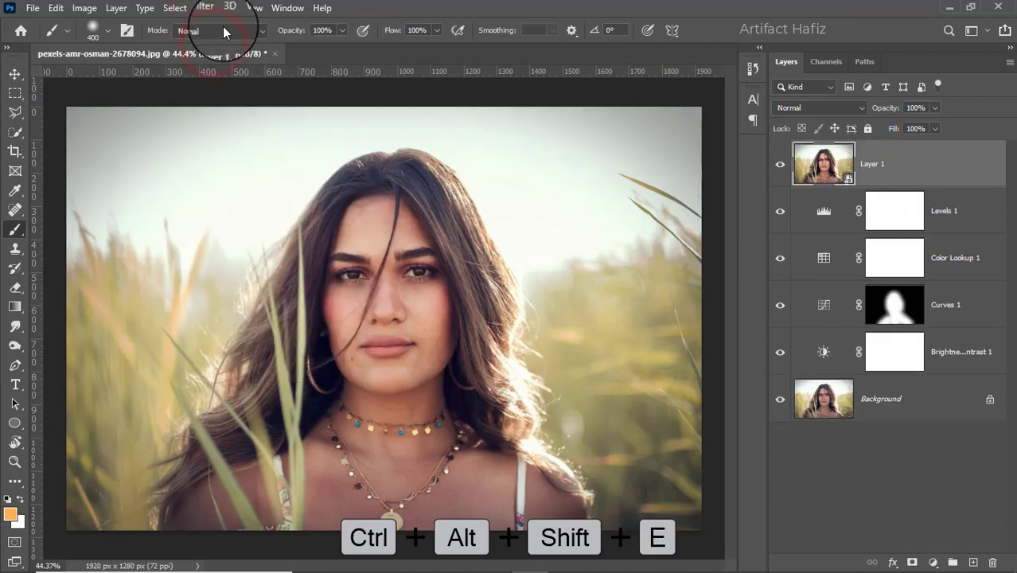
Step: Open the Camera Raw filter on the stamped layer and set the basic Temperature to +7
click(202, 8)
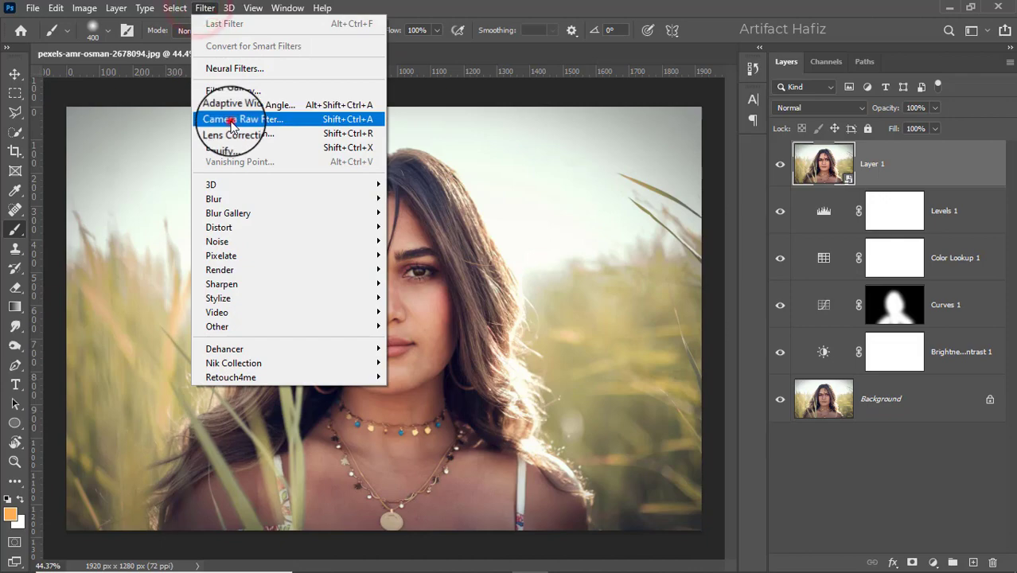
click(230, 122)
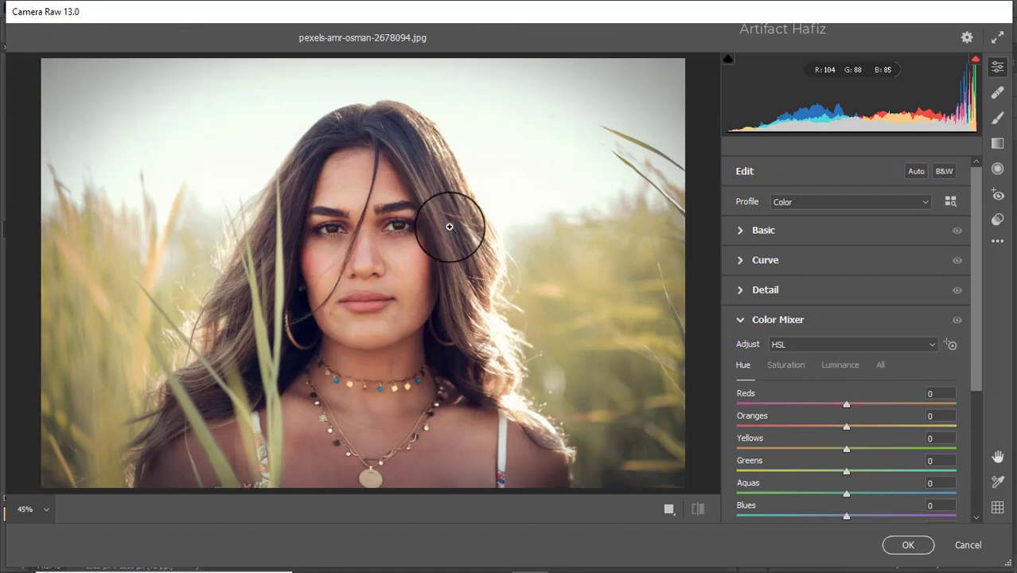
click(737, 231)
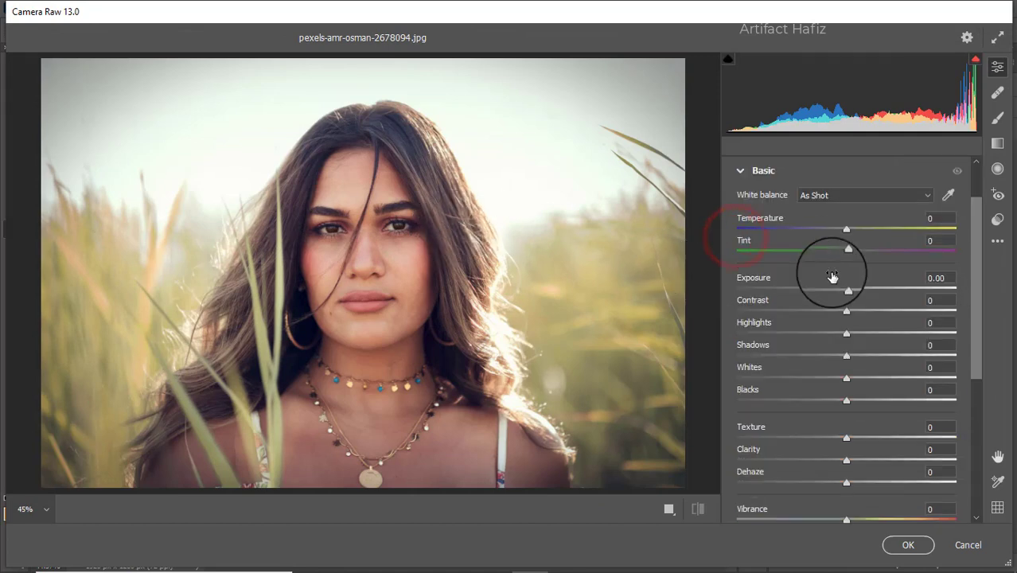
drag(846, 230, 854, 230)
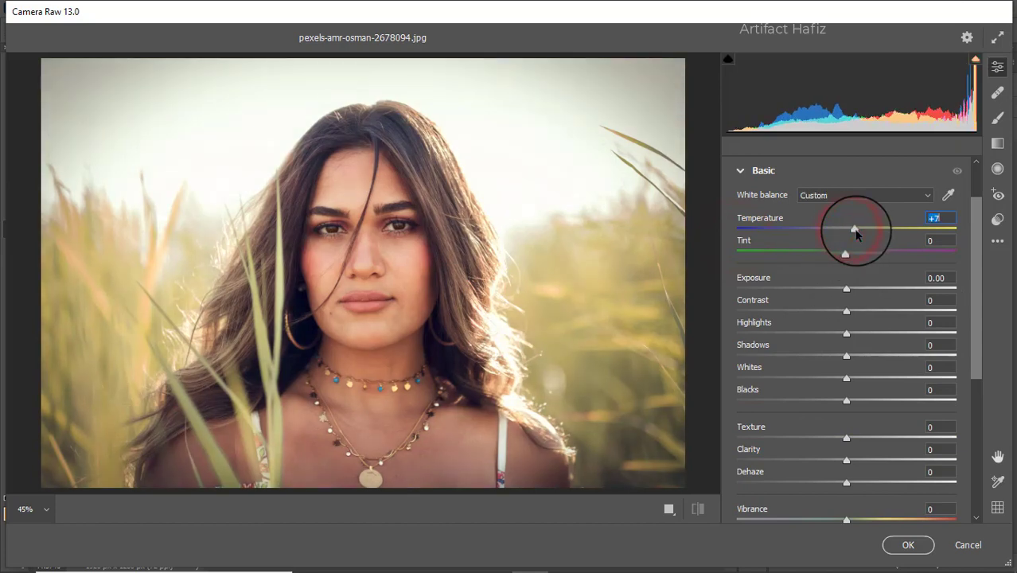
Step: Set Exposure to -0.15, Highlights to -11, Shadows to +3, Whites to +33 and Blacks to -29 in the basic adjustments
drag(846, 289, 842, 289)
mouse_move(846, 332)
mouse_down()
mouse_move(749, 336)
mouse_move(832, 339)
mouse_up()
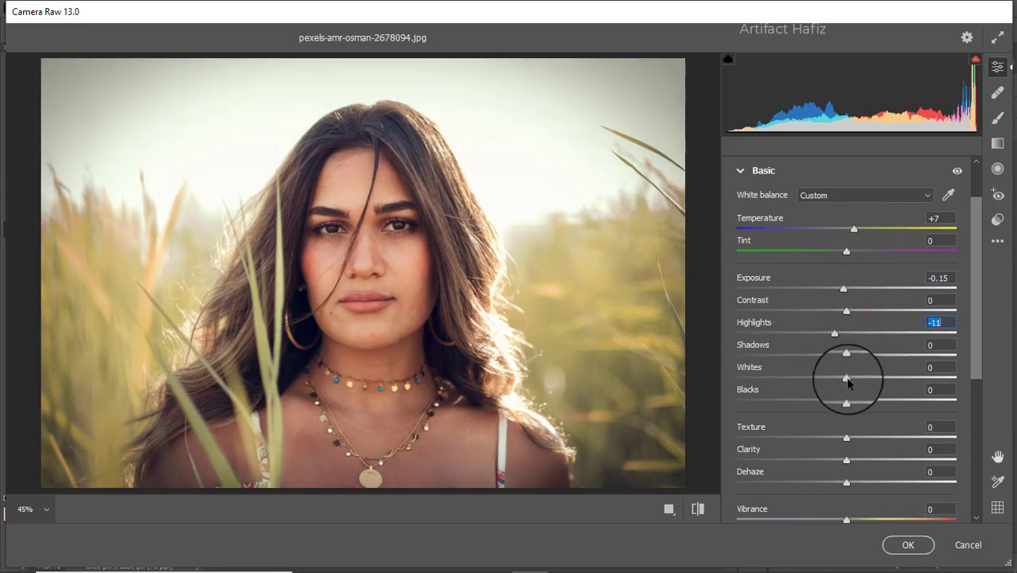
drag(846, 378, 851, 358)
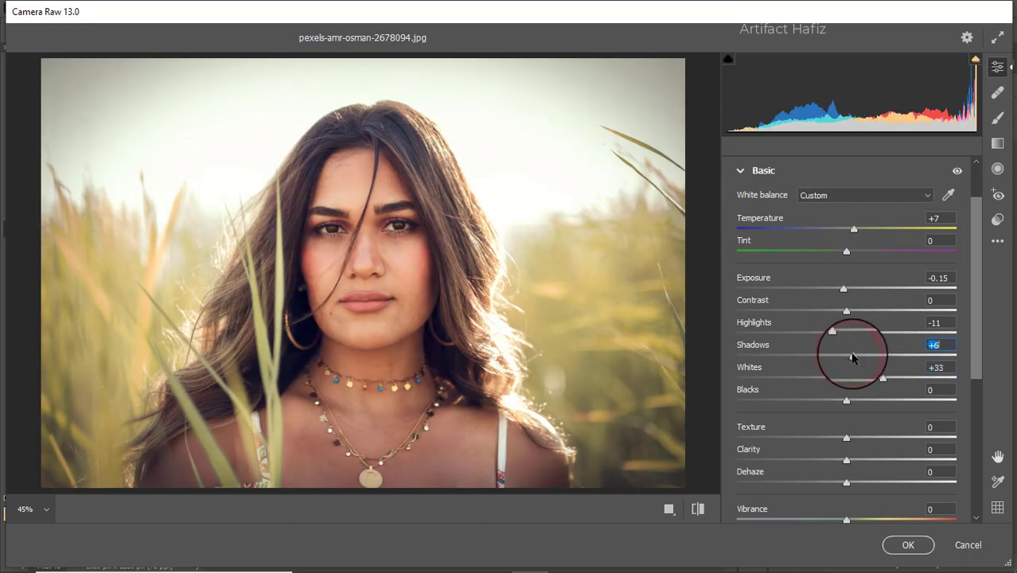
drag(847, 401, 813, 398)
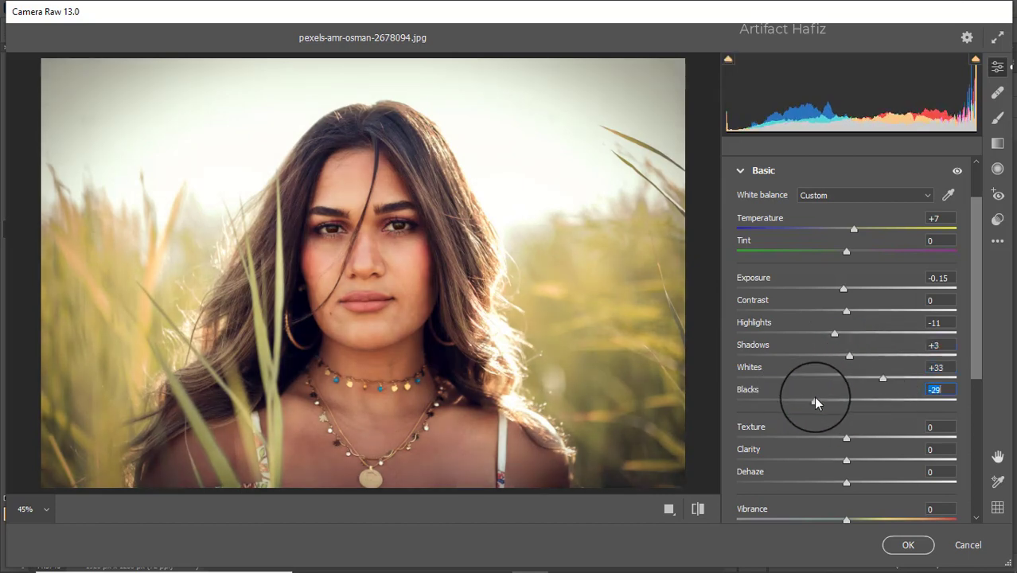
scroll(835, 364, down, 3)
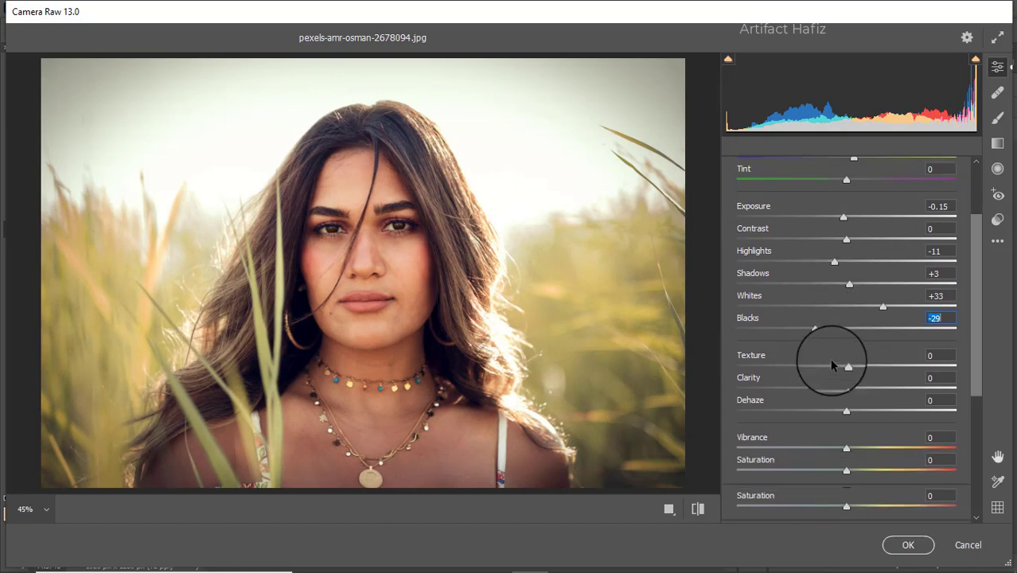
Step: Set Clarity to +2, Dehaze to +3, Vibrance to +34 and Saturation to -10 in the basic adjustments
click(845, 411)
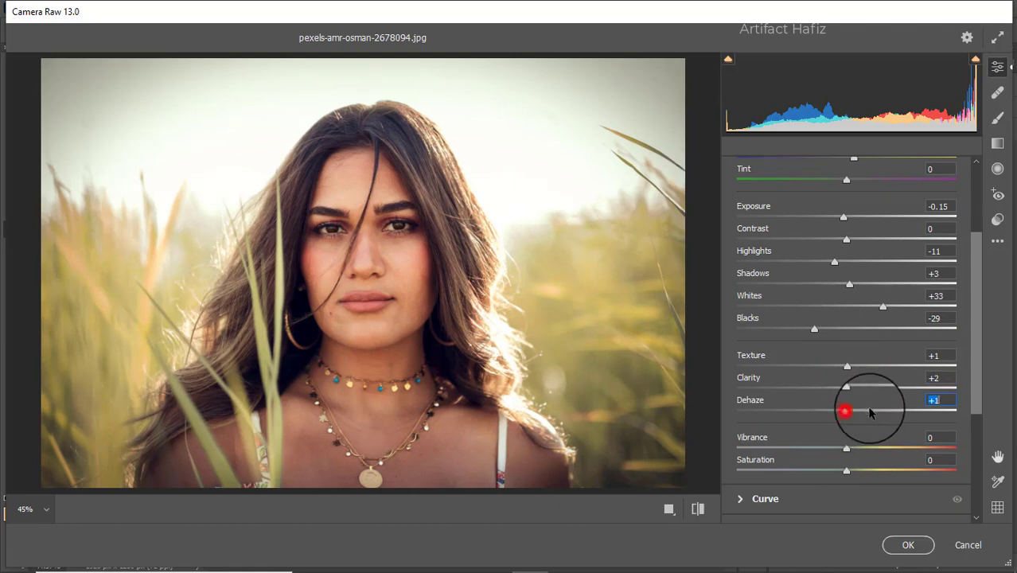
drag(870, 413, 836, 473)
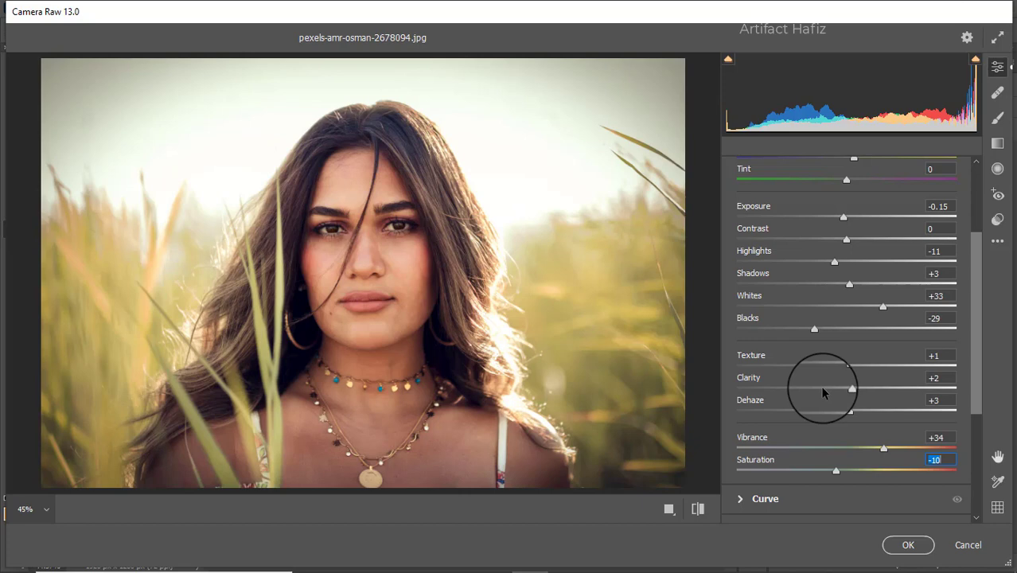
Step: Raise the black point of the blue channel point curve to Output 4 at Input 0
scroll(819, 385, down, 5)
click(766, 320)
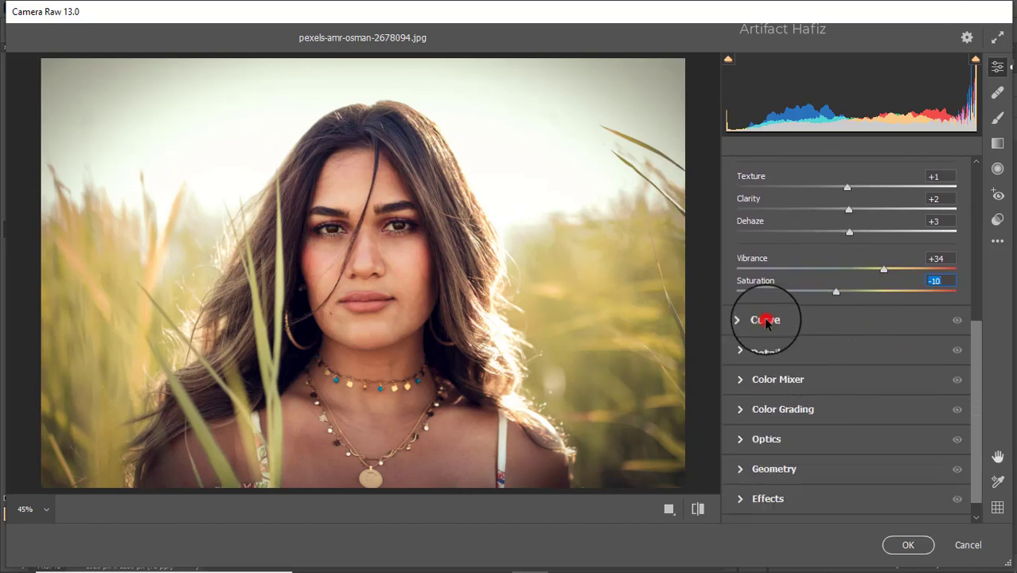
click(876, 233)
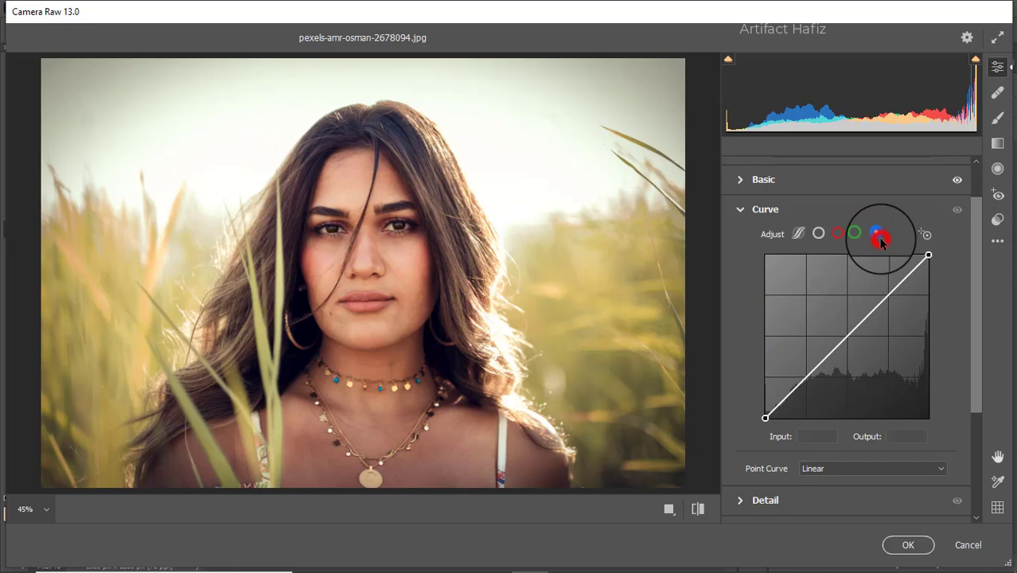
click(766, 417)
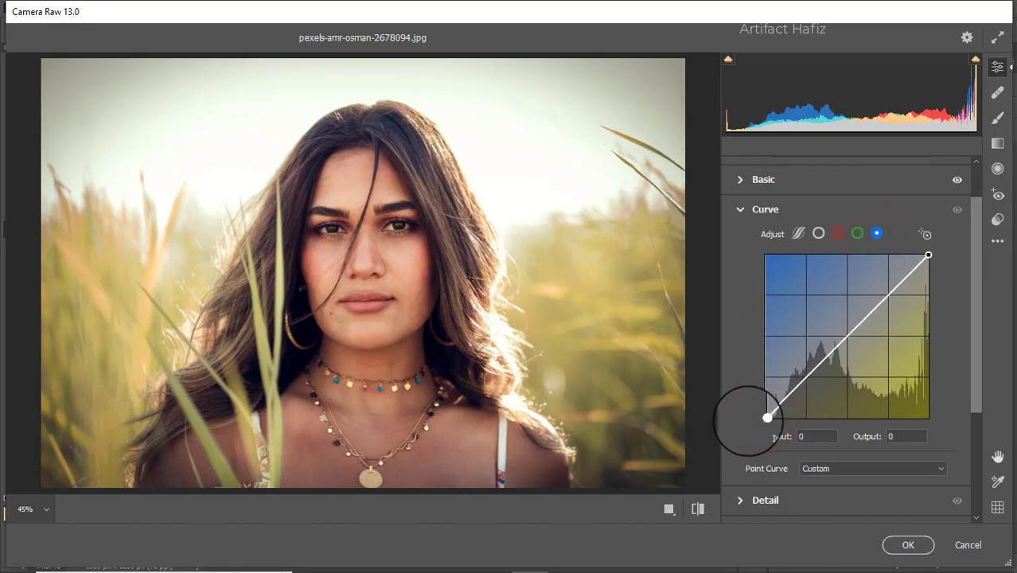
drag(752, 420, 758, 416)
Step: Set the detail adjustments to Sharpening 10, Noise Reduction 8 and Color Noise Reduction 20
scroll(748, 472, down, 3)
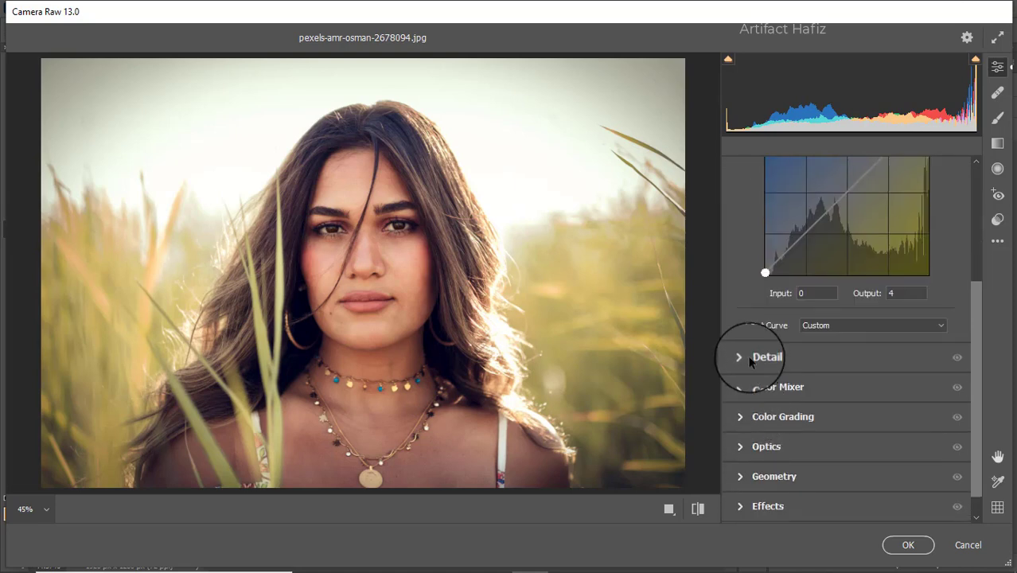
click(749, 359)
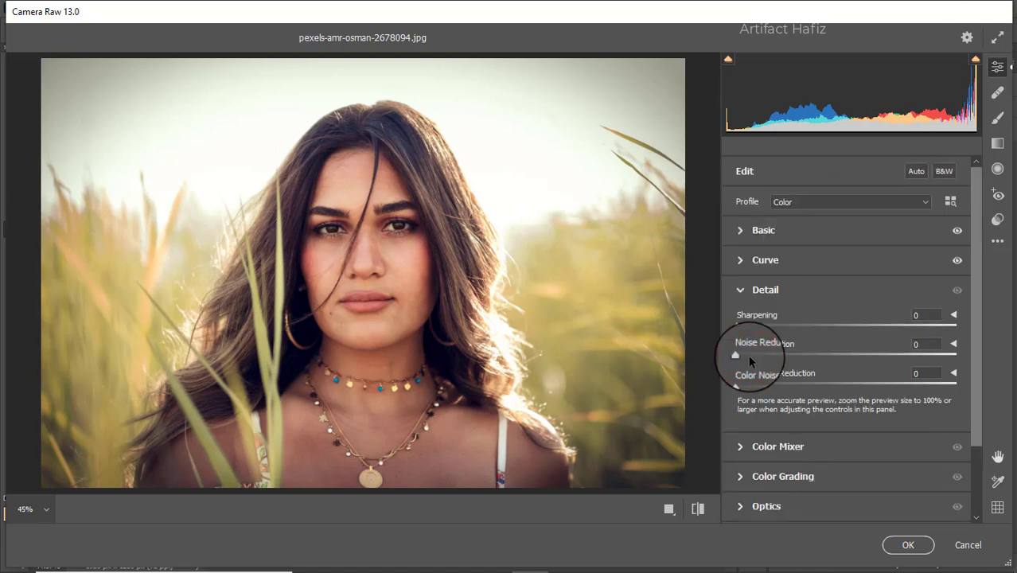
scroll(752, 342, down, 1)
drag(738, 292, 781, 354)
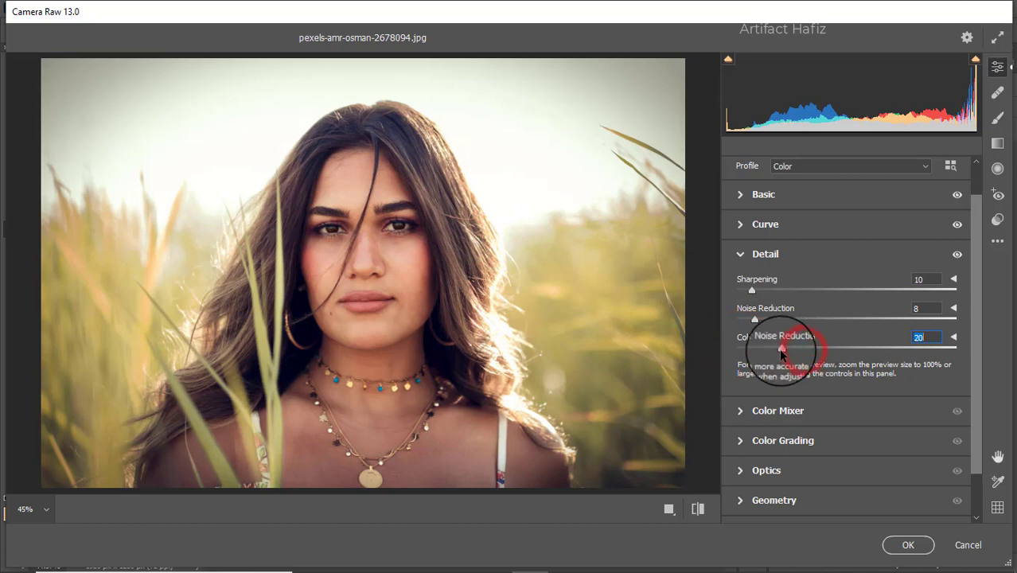
Step: Set Color Mixer saturation to Reds +21, Greens -100, Aquas +9 and Blues +16, and moderately reduce Yellows
click(756, 409)
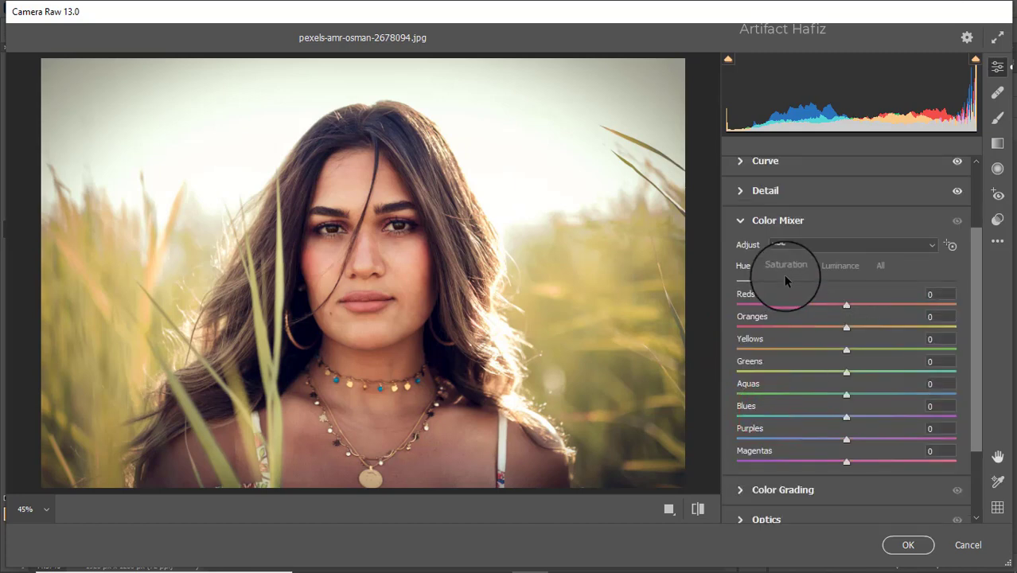
click(785, 271)
drag(873, 307, 749, 363)
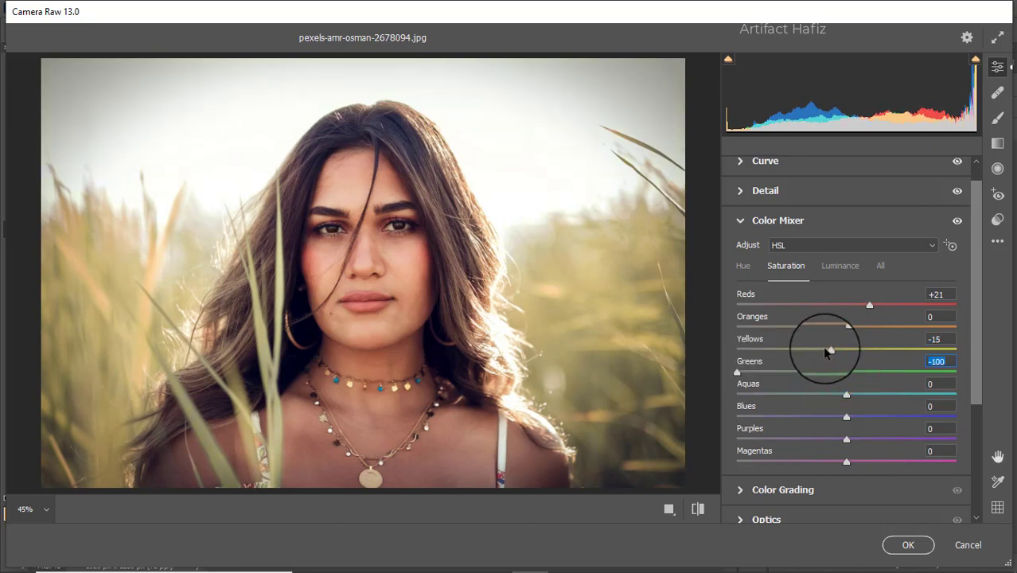
drag(828, 352, 798, 354)
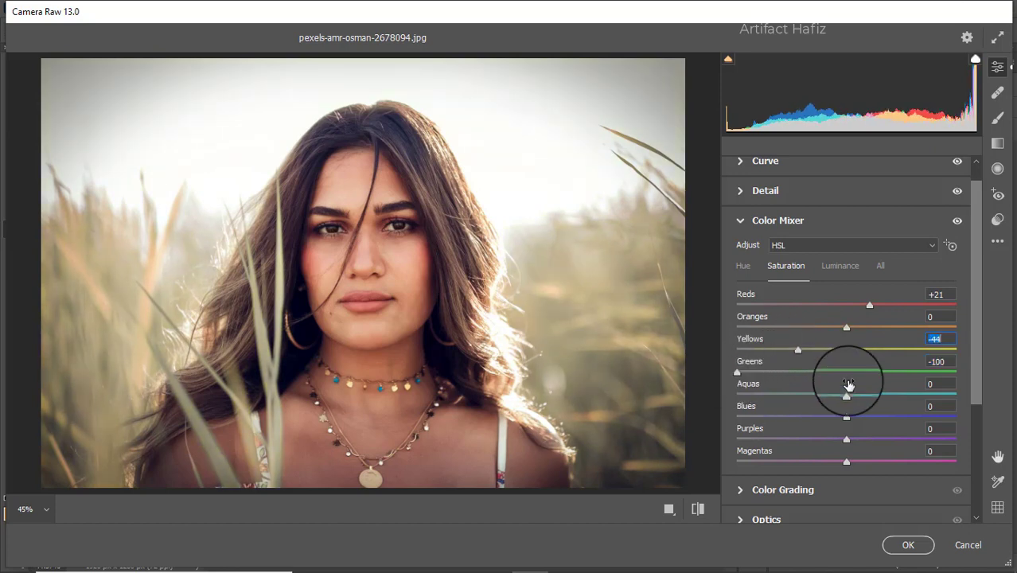
drag(846, 392, 864, 417)
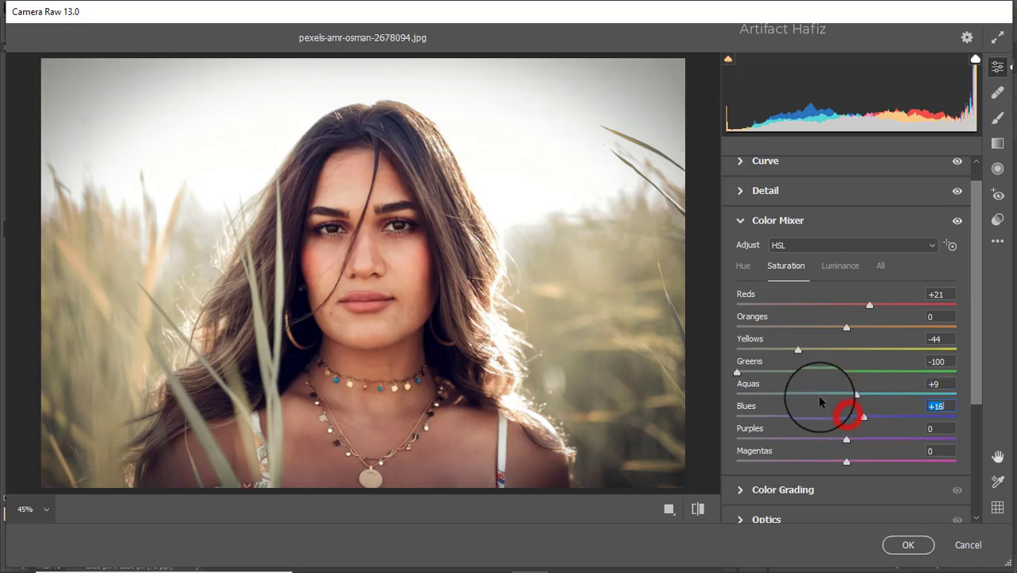
mouse_move(797, 350)
mouse_down()
mouse_move(866, 327)
mouse_move(851, 328)
mouse_move(900, 302)
mouse_move(856, 298)
mouse_move(786, 313)
mouse_move(798, 306)
mouse_move(846, 316)
mouse_move(833, 313)
mouse_move(843, 316)
mouse_move(788, 352)
mouse_move(748, 350)
mouse_move(810, 353)
mouse_up()
Step: Set Color Mixer luminance to Reds -3, Oranges +4, Yellows -32, Aquas -24 and Blues -16
click(832, 269)
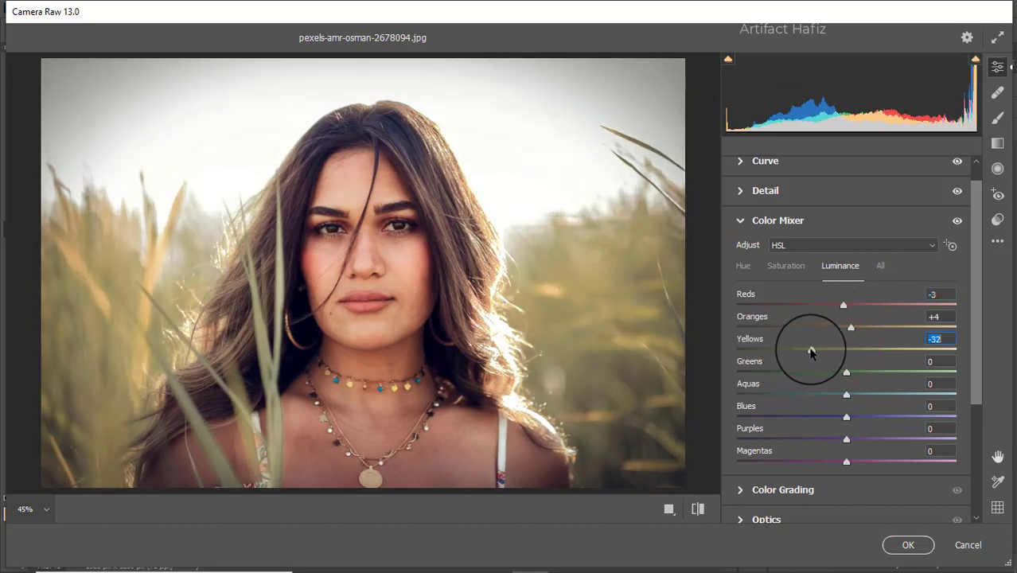
drag(843, 393, 827, 419)
Step: Set Color Mixer hue to Yellows +51, Greens +9, Aquas -48 and Blues -100
click(734, 264)
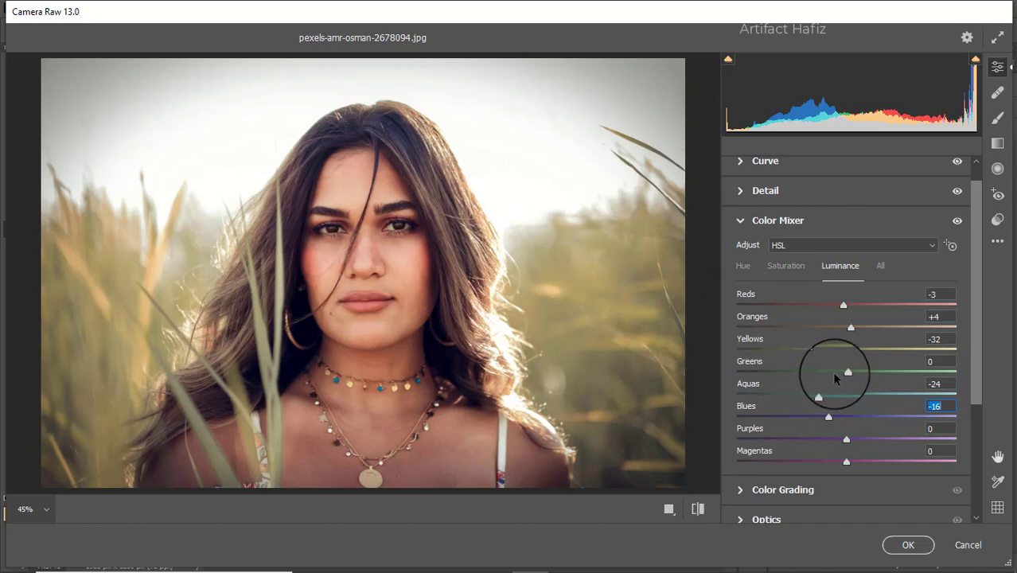
click(740, 268)
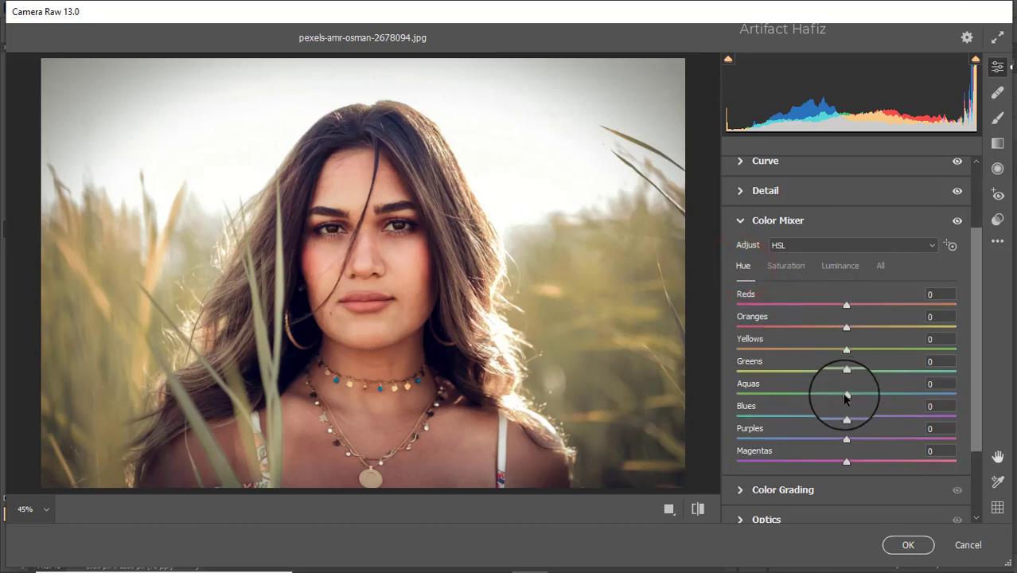
drag(846, 396, 791, 393)
drag(846, 417, 726, 413)
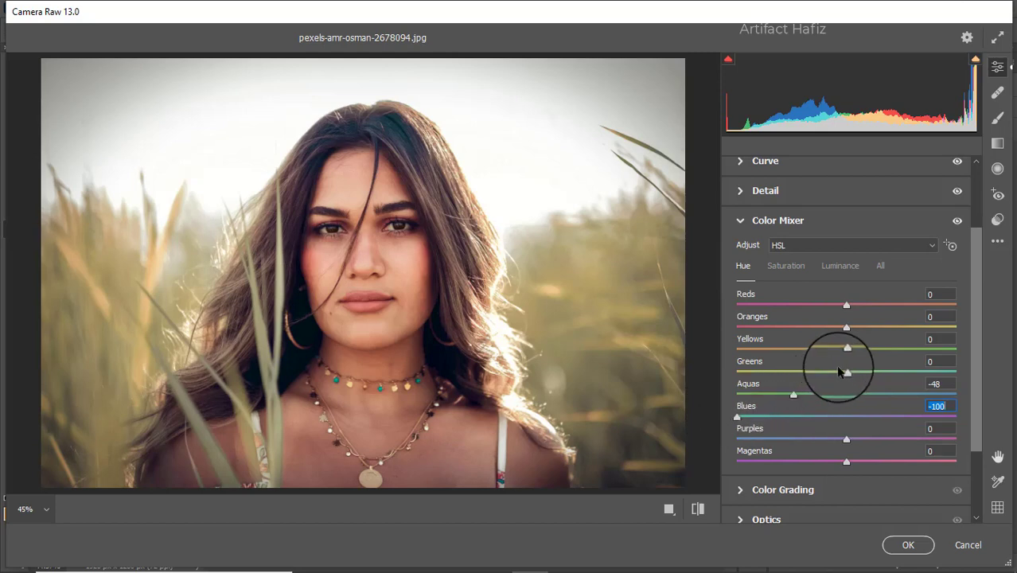
drag(846, 372, 809, 377)
drag(883, 377, 905, 373)
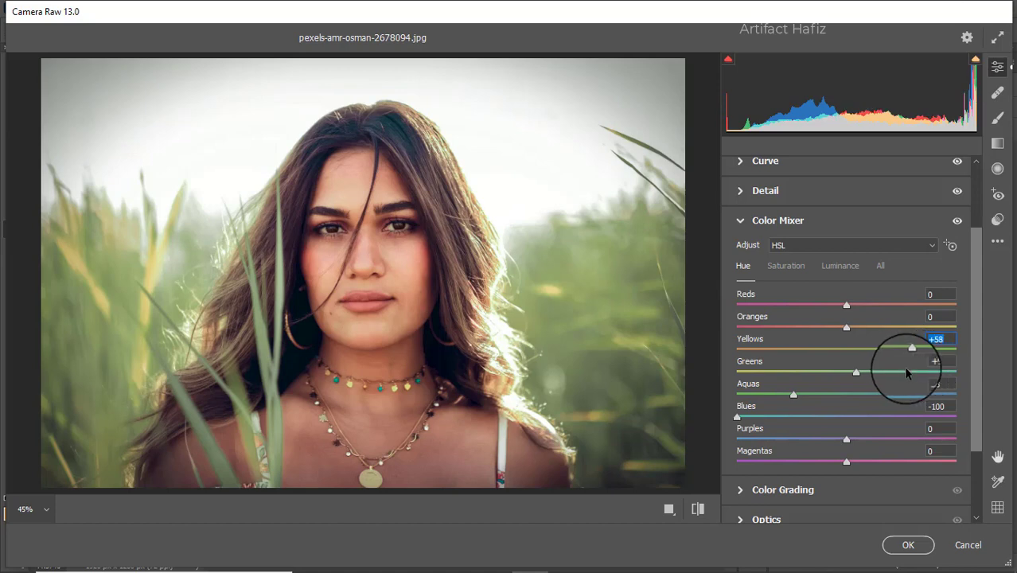
Step: Color grade the shadows to hue 245, saturation 13 and the highlights to hue 118, saturation 11
scroll(813, 388, down, 3)
click(803, 387)
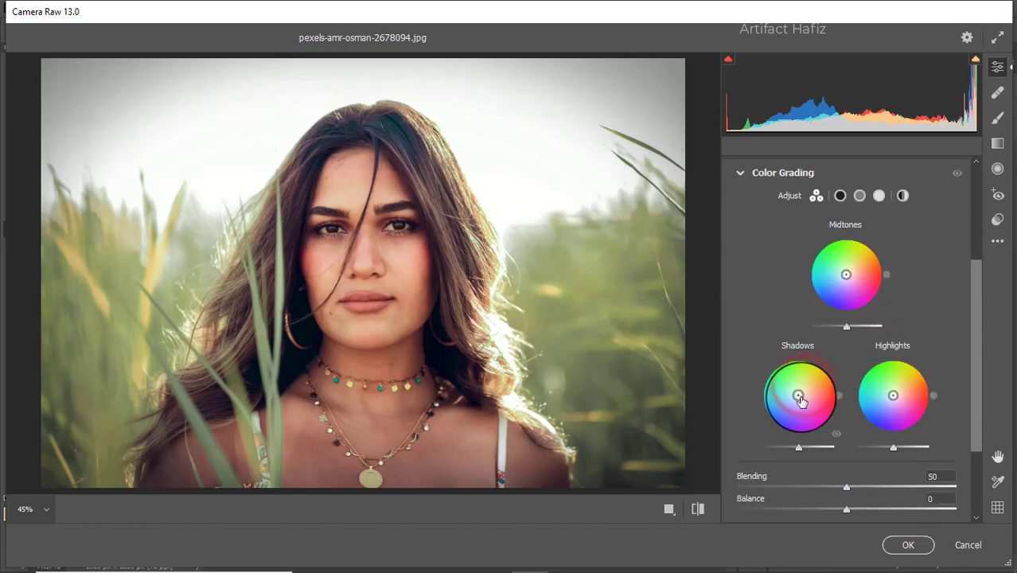
drag(799, 393, 765, 476)
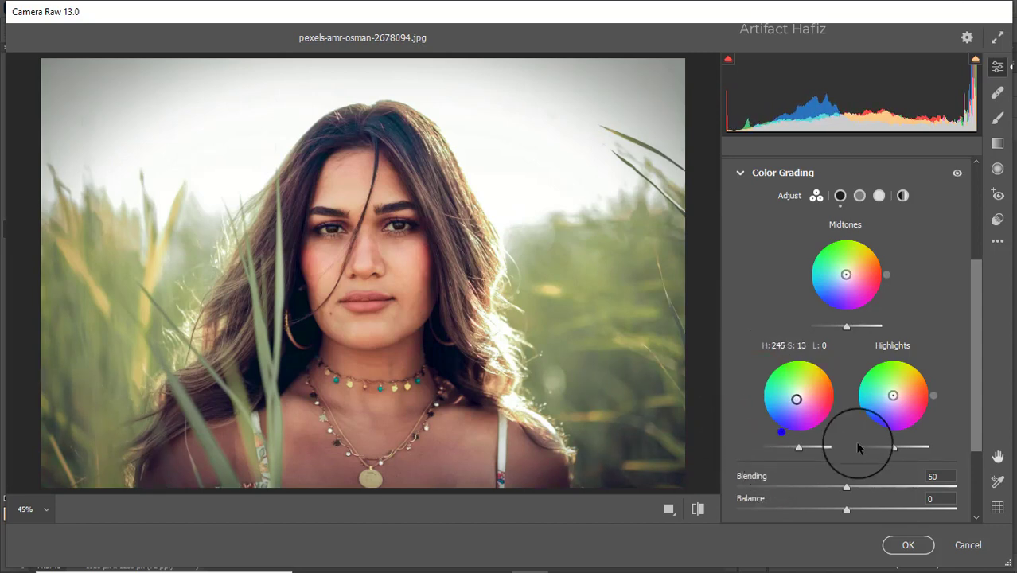
drag(893, 396, 893, 391)
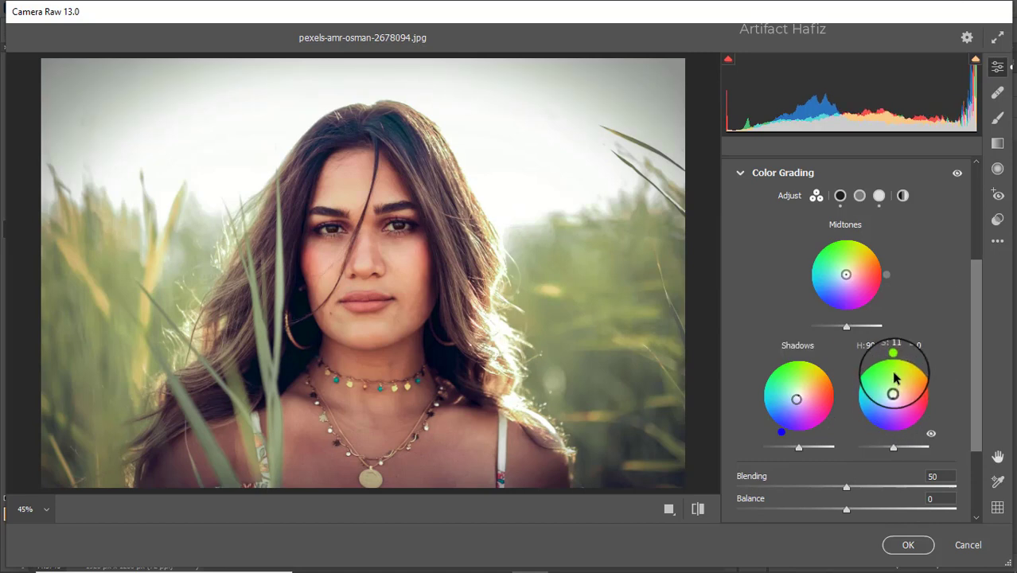
drag(890, 356, 841, 302)
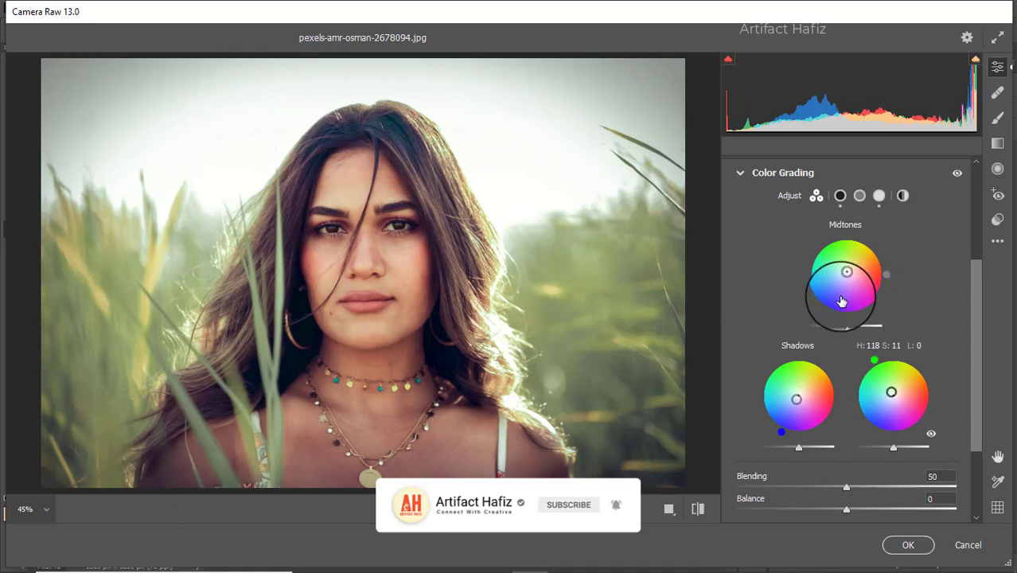
Step: Apply a slight vignette of -2 in the effects adjustments
scroll(742, 292, down, 3)
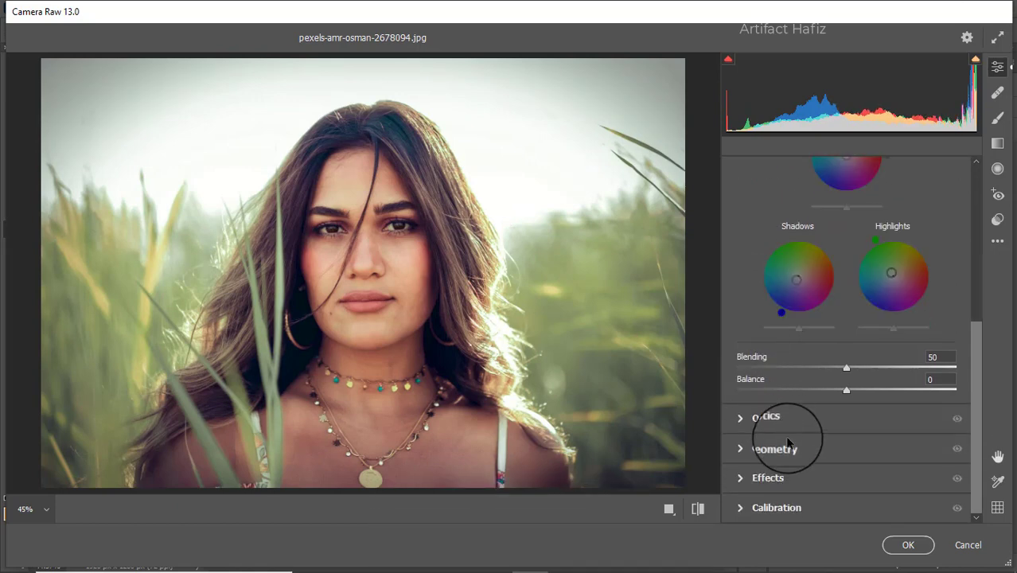
click(794, 476)
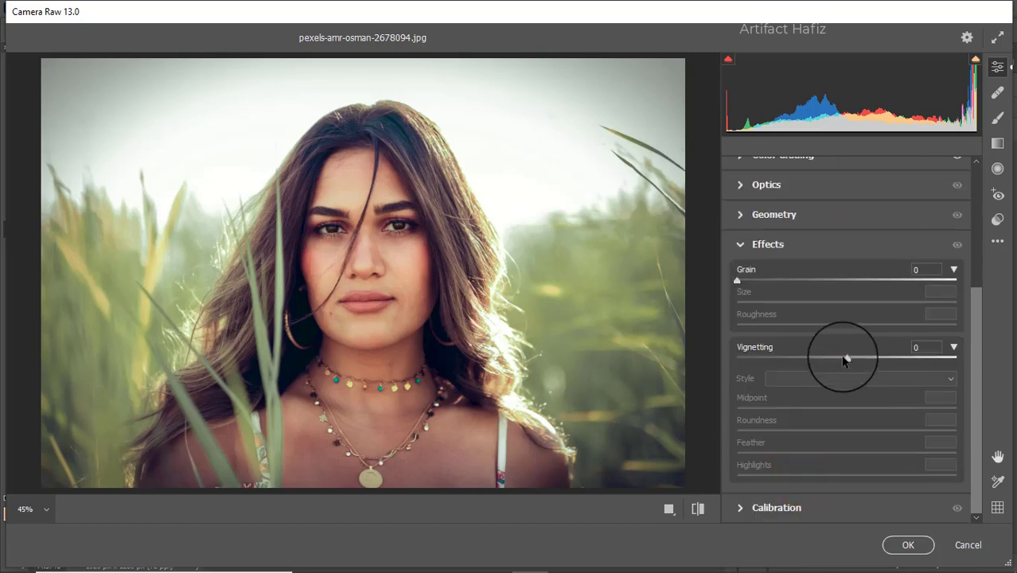
click(845, 360)
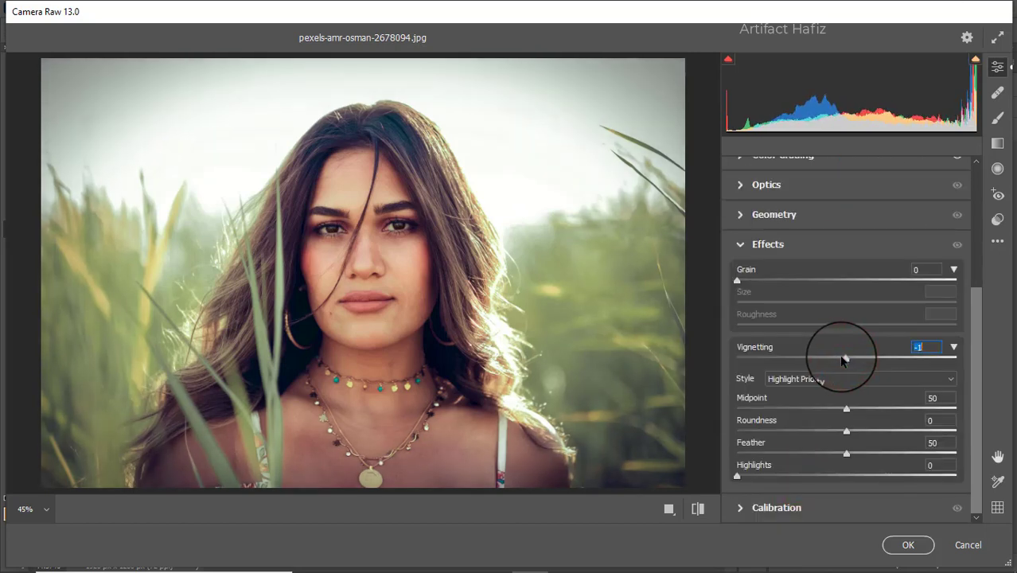
Step: Calibrate the primaries' saturation to Red -20, Green +40 and Blue +8
click(824, 503)
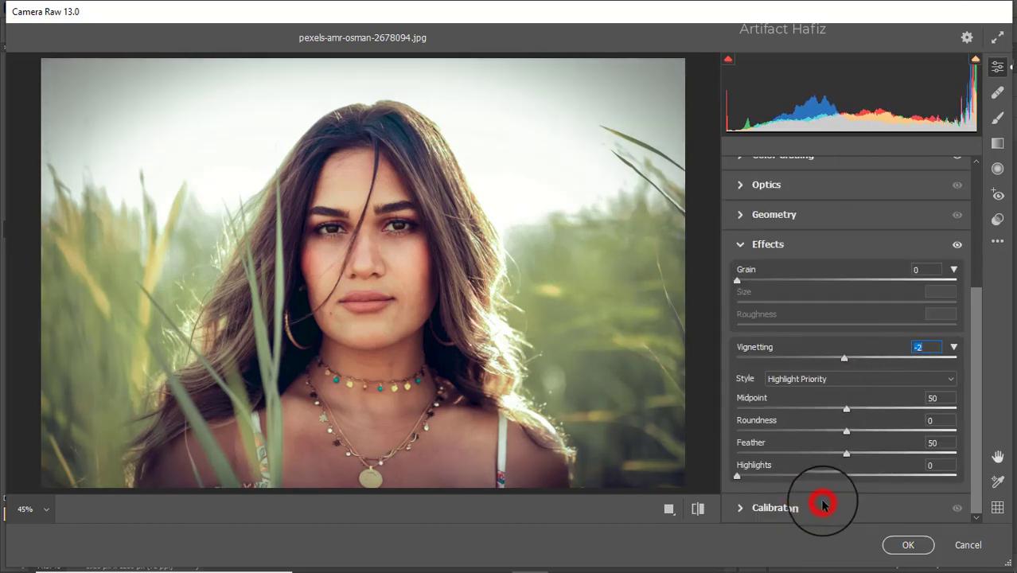
click(842, 442)
mouse_move(867, 444)
mouse_down()
mouse_move(899, 443)
mouse_move(890, 443)
mouse_up()
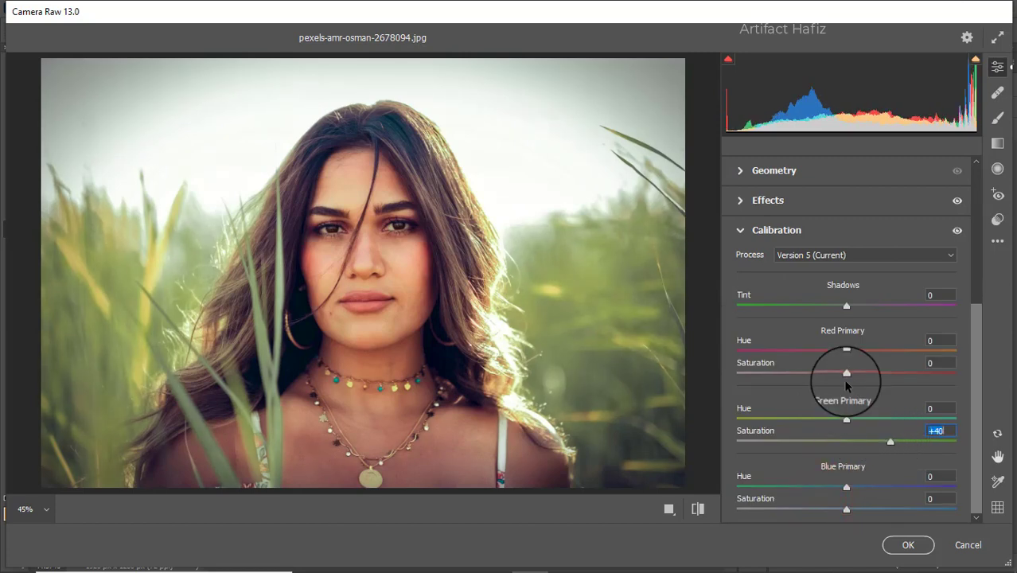
drag(845, 373, 827, 374)
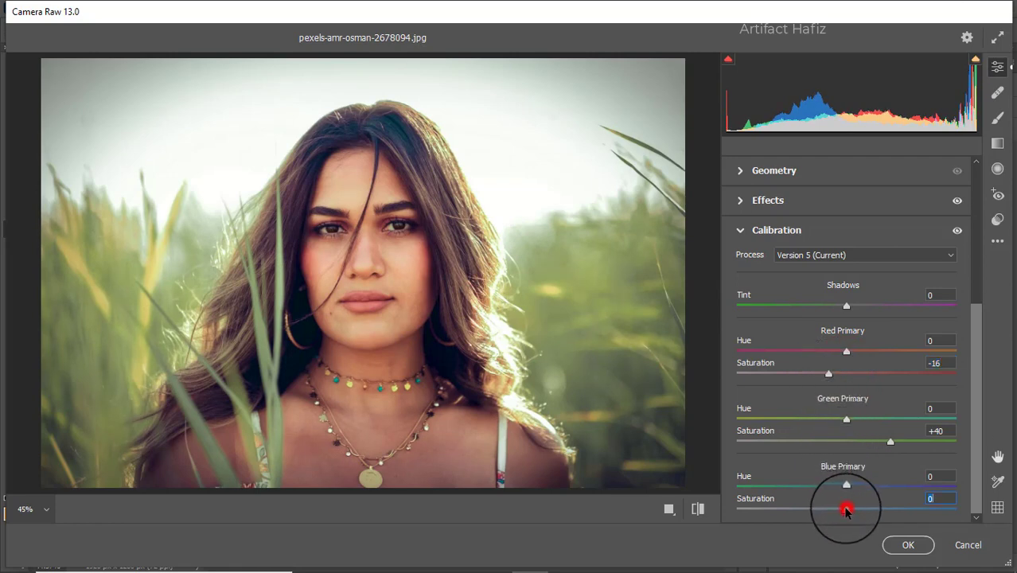
mouse_move(846, 510)
mouse_down()
mouse_move(810, 512)
mouse_move(865, 511)
mouse_move(854, 511)
mouse_up()
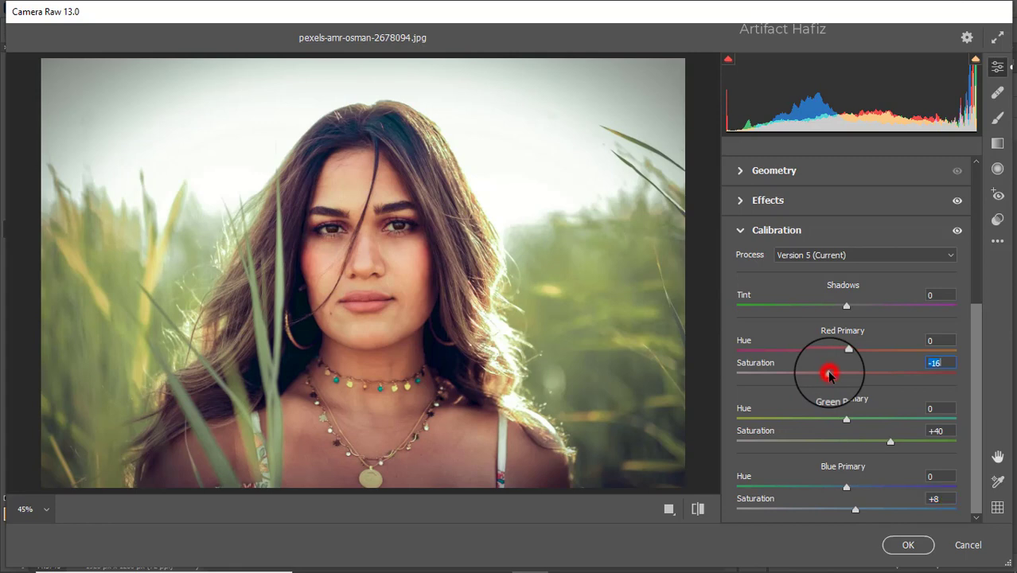
drag(829, 374, 805, 376)
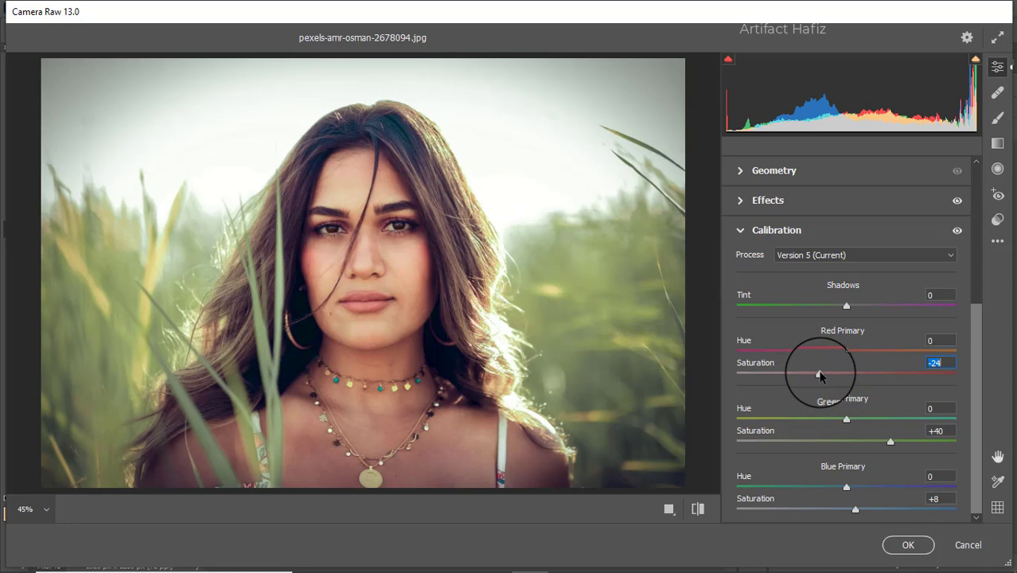
drag(819, 375, 825, 376)
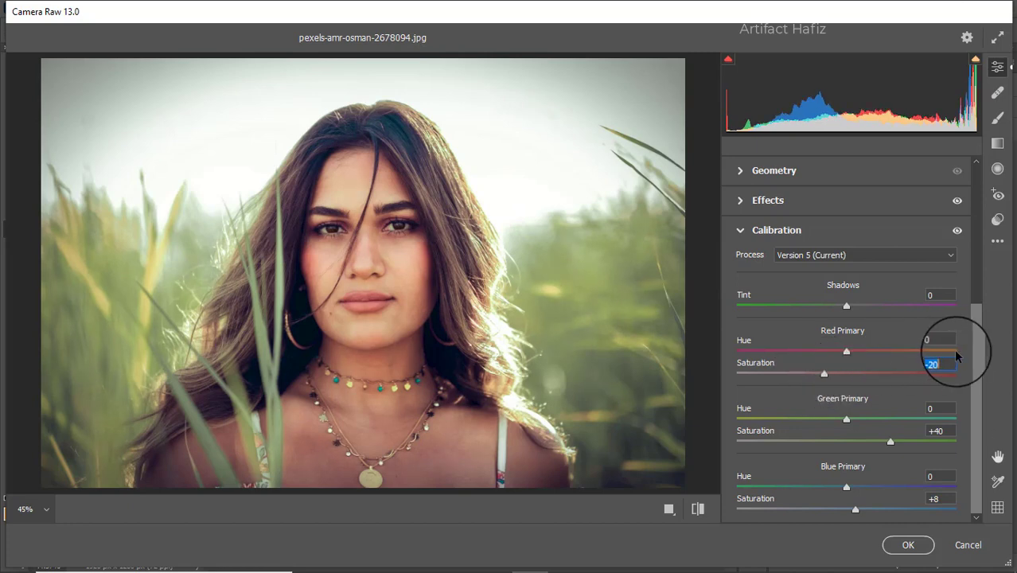
Step: Raise Noise Reduction to 12 in the detail adjustments and apply the Camera Raw filter
drag(976, 357, 953, 228)
click(750, 276)
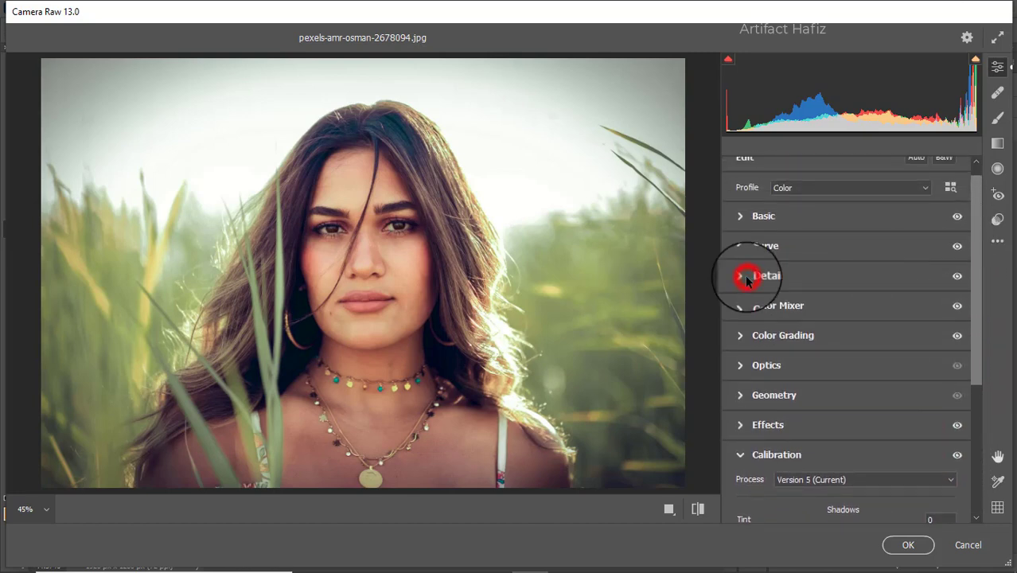
drag(754, 355, 761, 357)
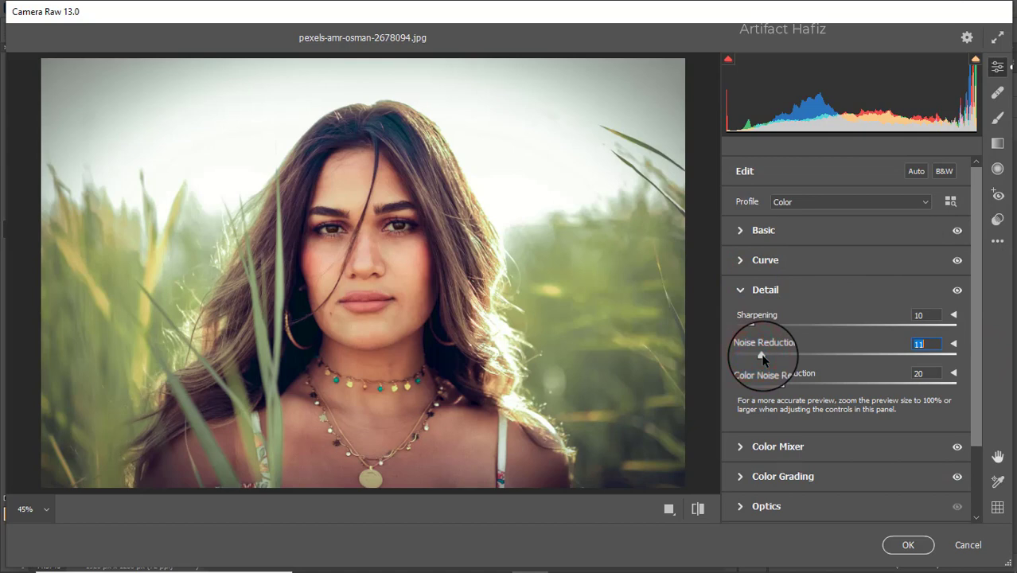
drag(762, 359, 763, 359)
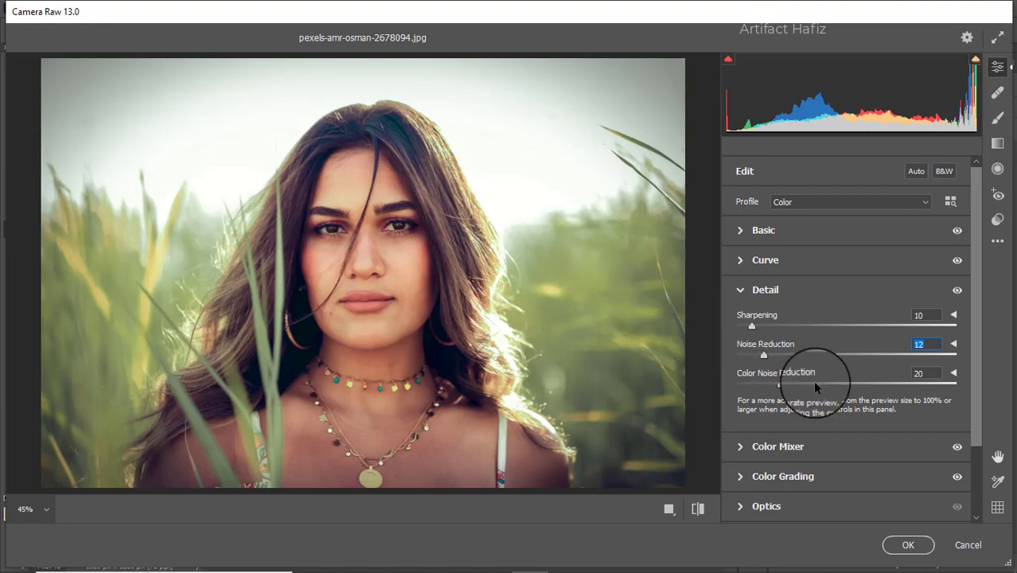
click(896, 546)
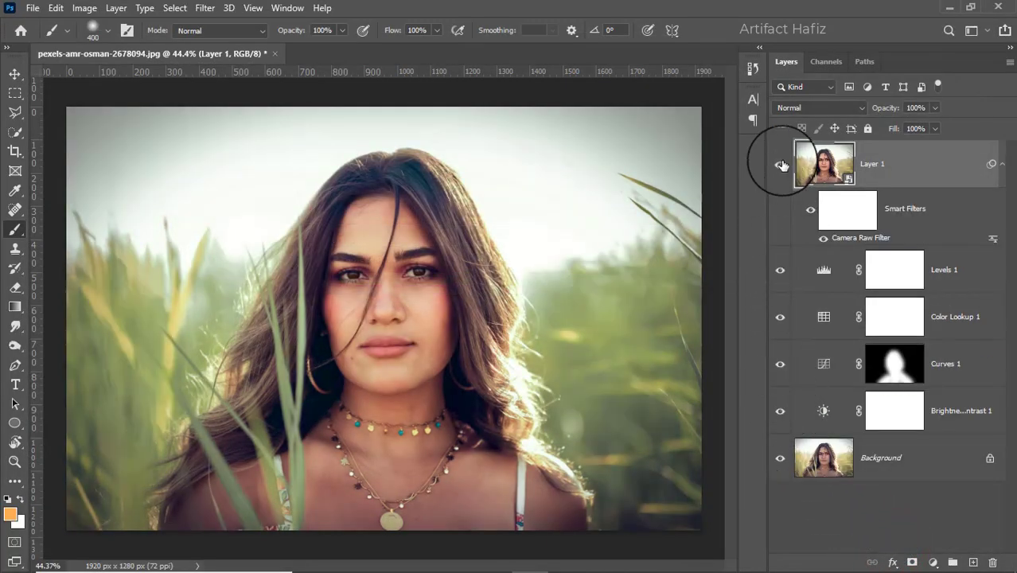
Step: Toggle the visibility of Layer 1 to compare the image with and without the Camera Raw grading
click(777, 168)
click(777, 168)
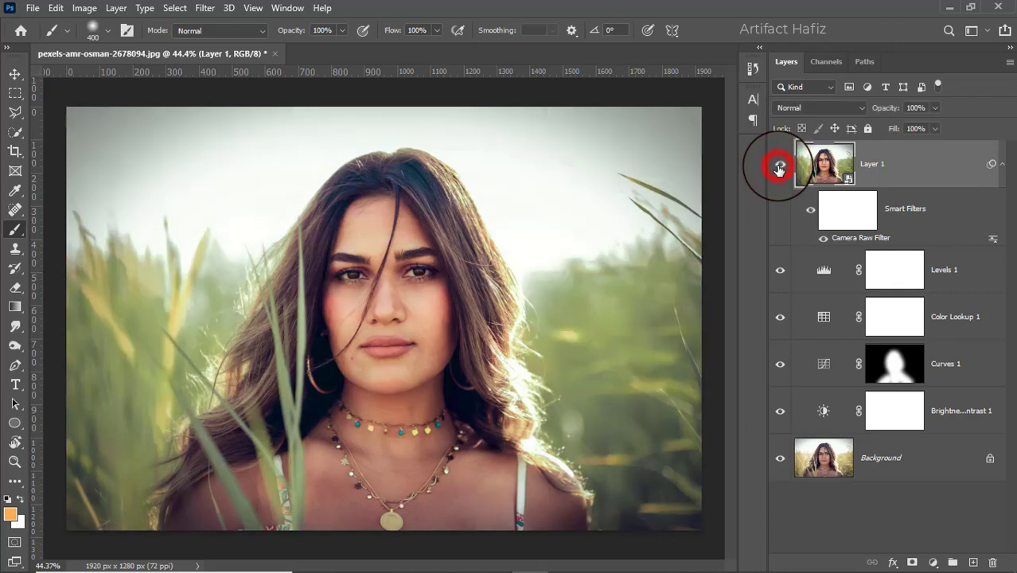
click(777, 168)
click(778, 168)
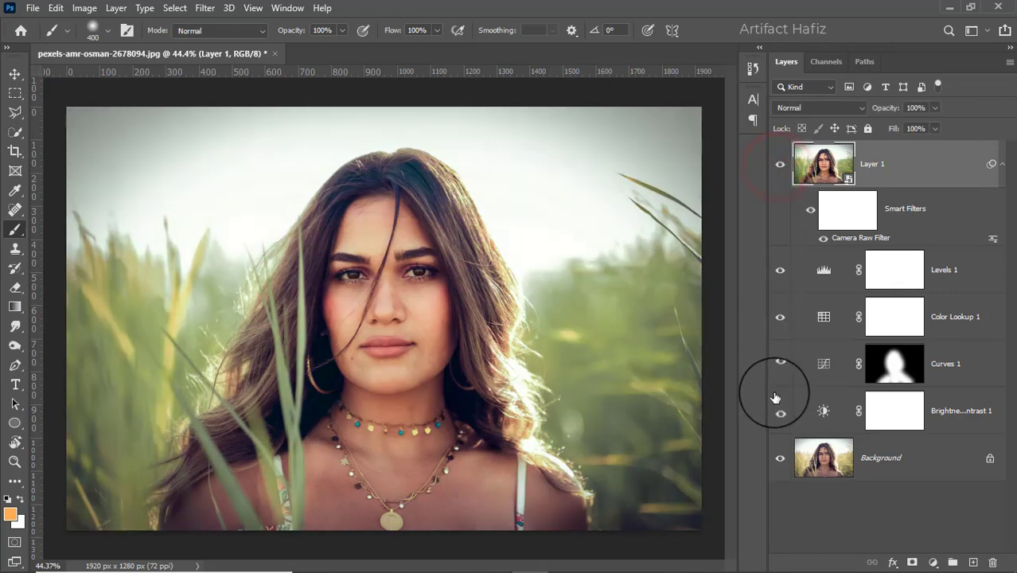
Step: Toggle all layers except Background off and on to compare the original photo with the finished grade
alt+click(780, 460)
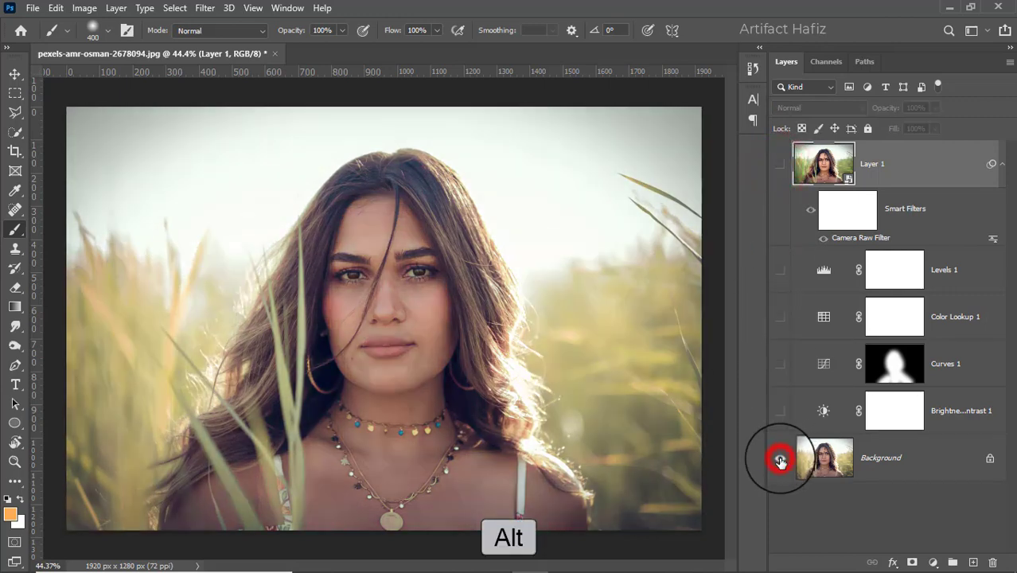
alt+click(779, 460)
alt+click(779, 460)
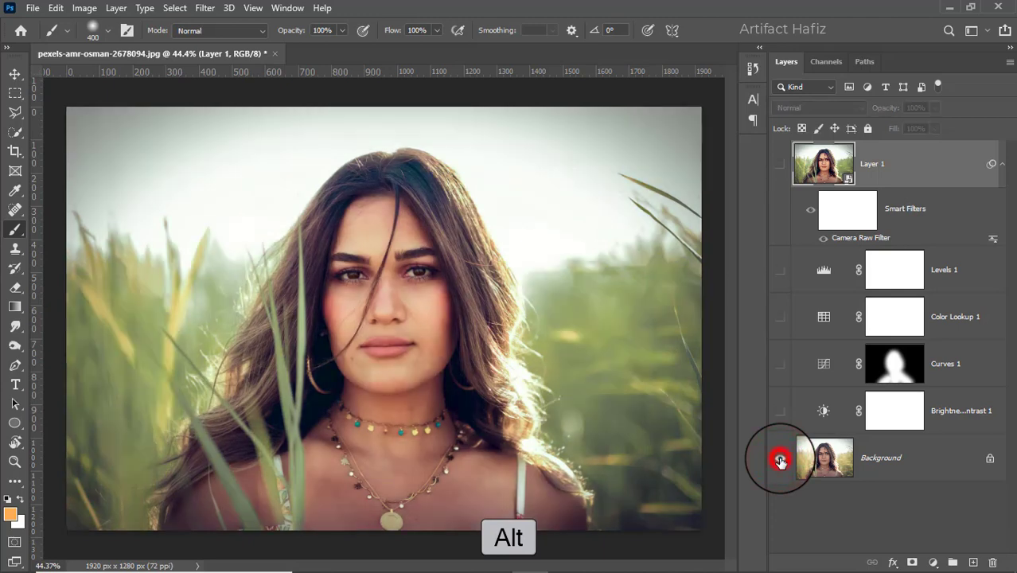
alt+click(779, 460)
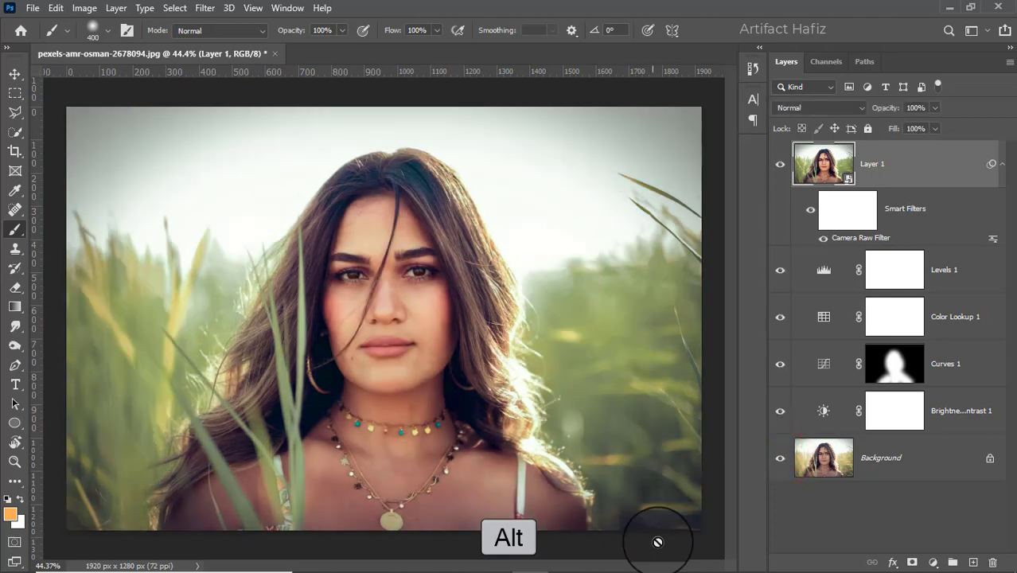